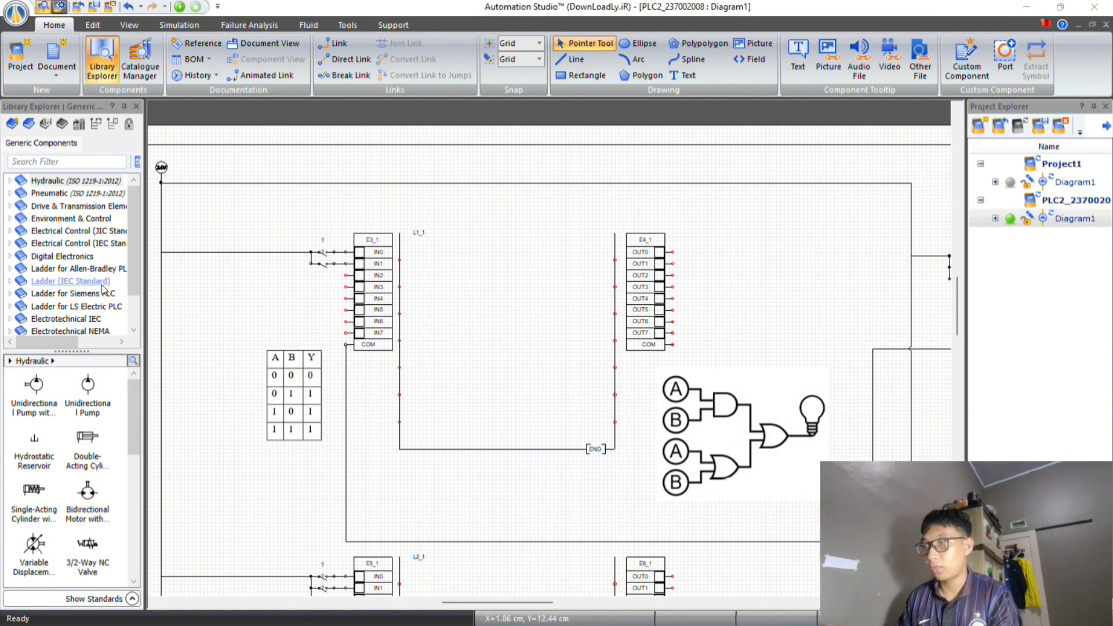
Place two normally open contacts from the Ladder (IEC Standard) library side by side on the first row of ladder L1_1.
scroll(106, 277, "down", 1)
scroll(106, 277, "down", 1)
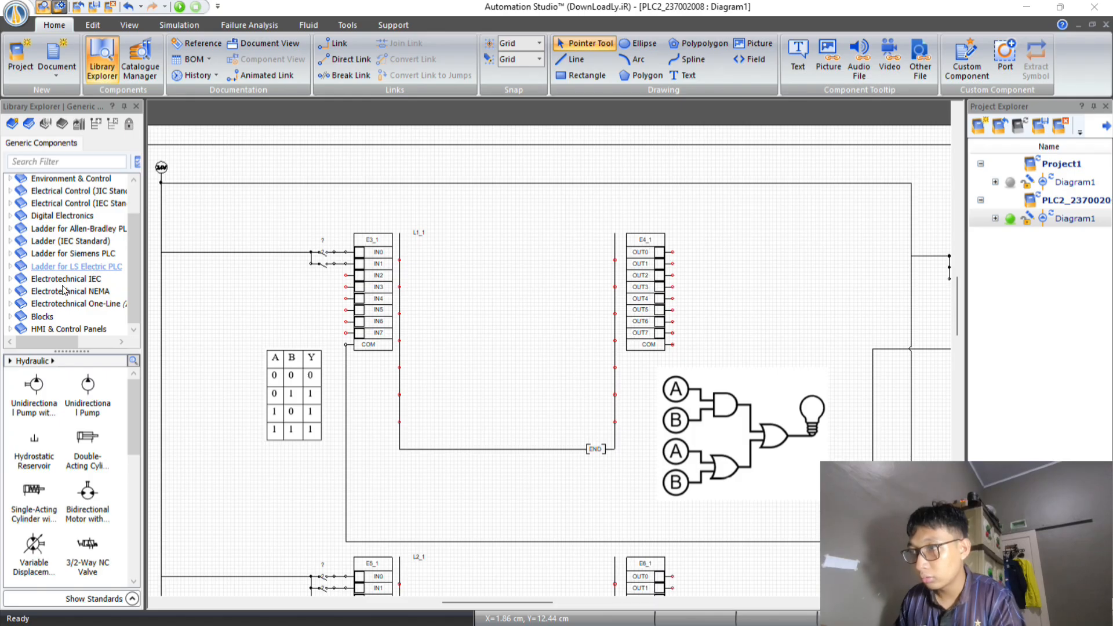
left_click(91, 241)
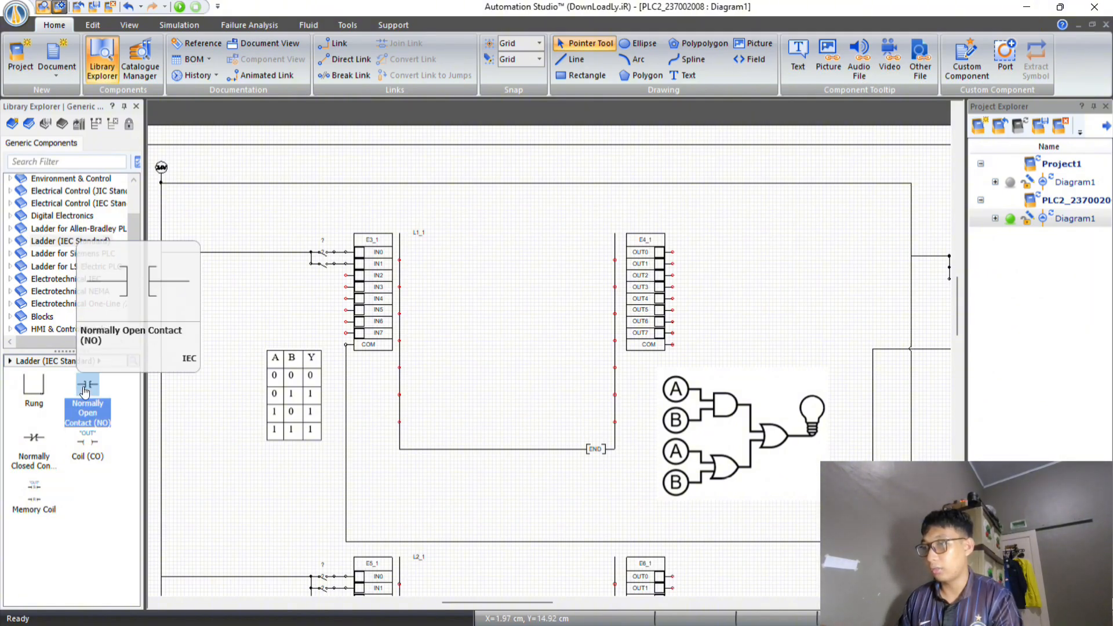
left_click_drag(90, 392, 467, 255)
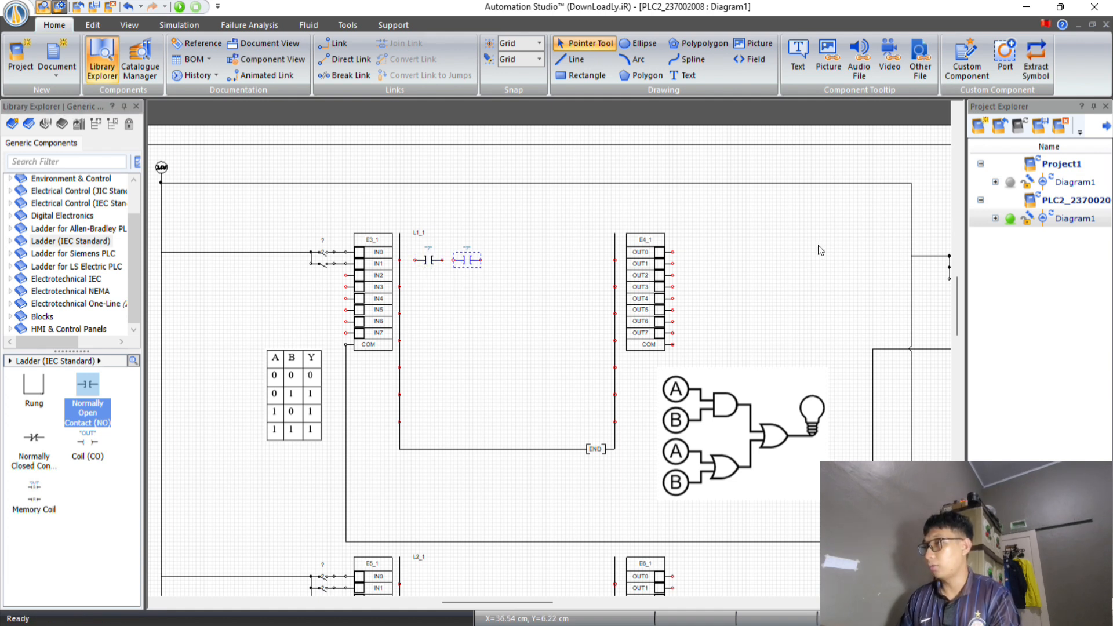
left_click(781, 250)
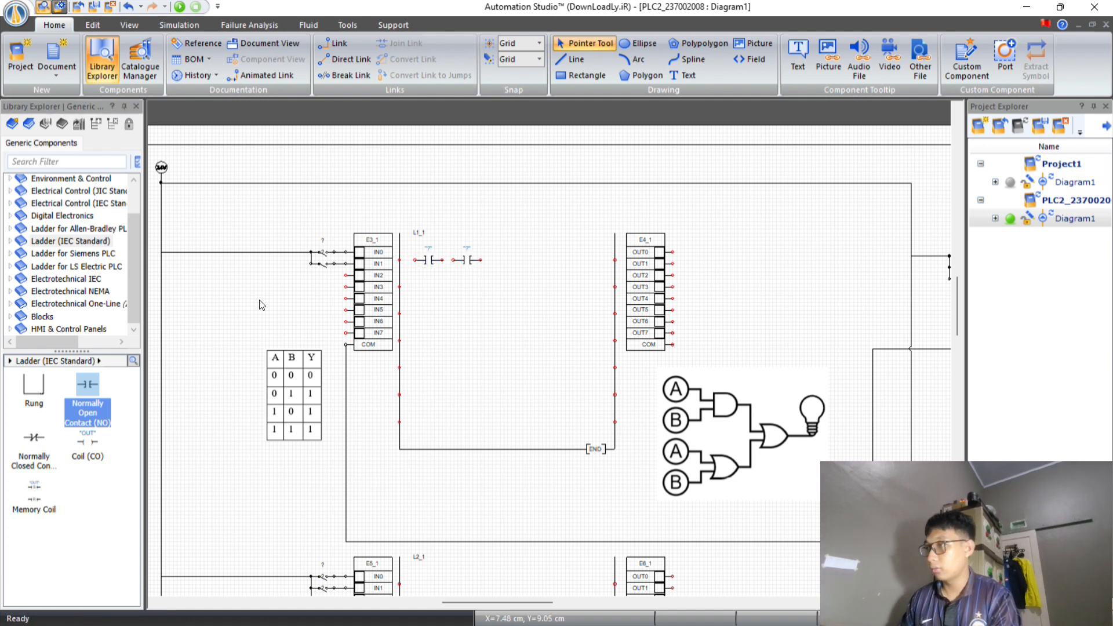
Add a normally open contact to the second and third rows of L1_1 and a coil at the end of its first row.
left_click_drag(88, 388, 430, 286)
left_click_drag(88, 388, 430, 313)
left_click_drag(88, 443, 585, 261)
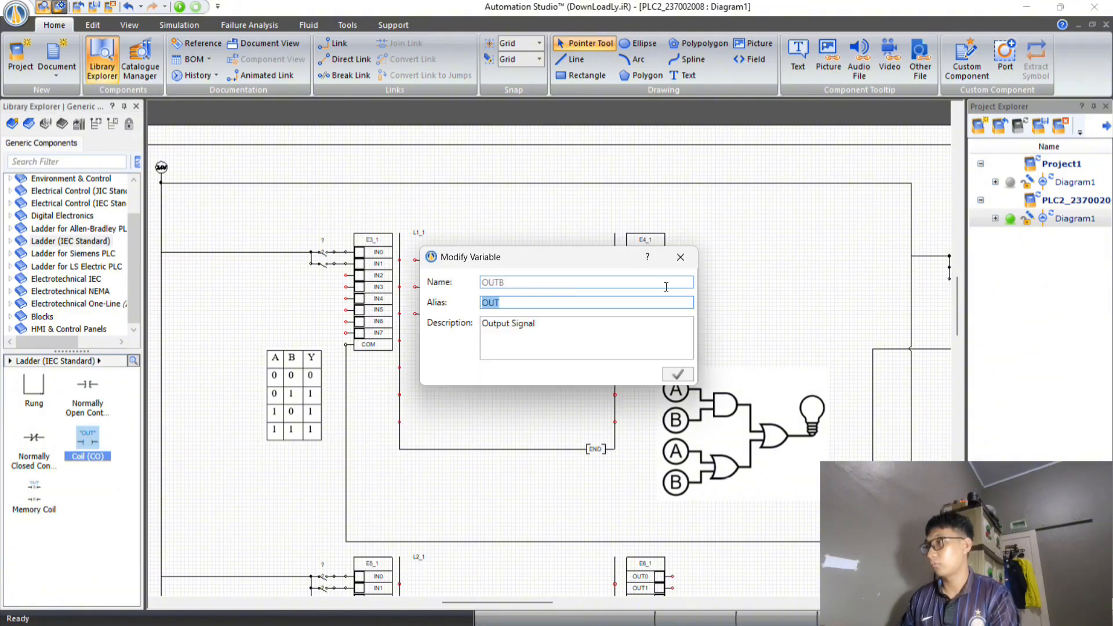
left_click(680, 258)
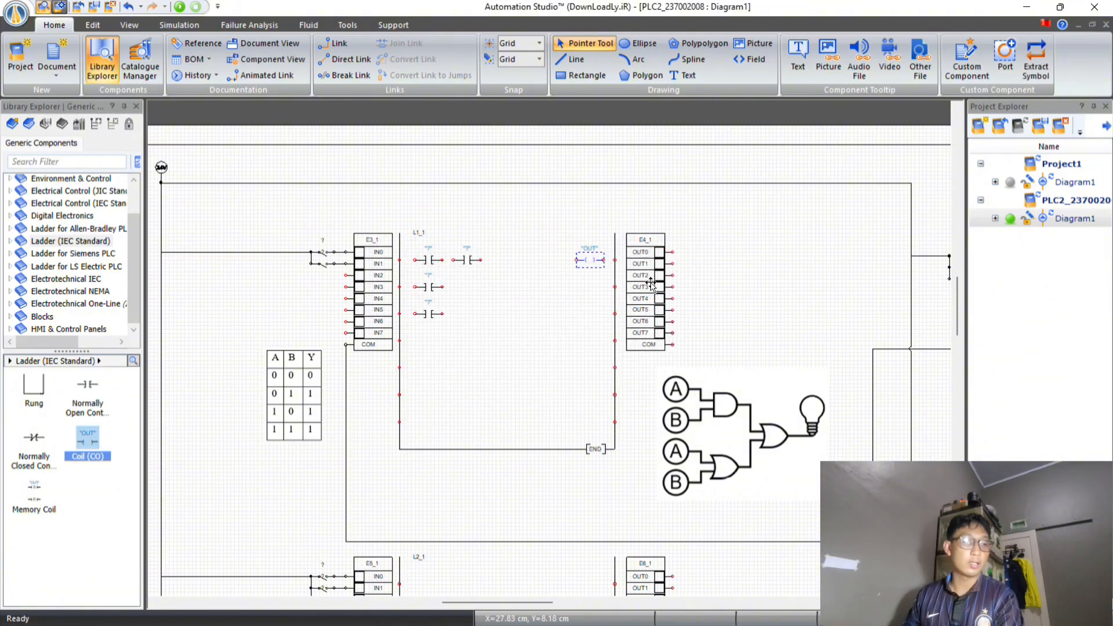
left_click(755, 267)
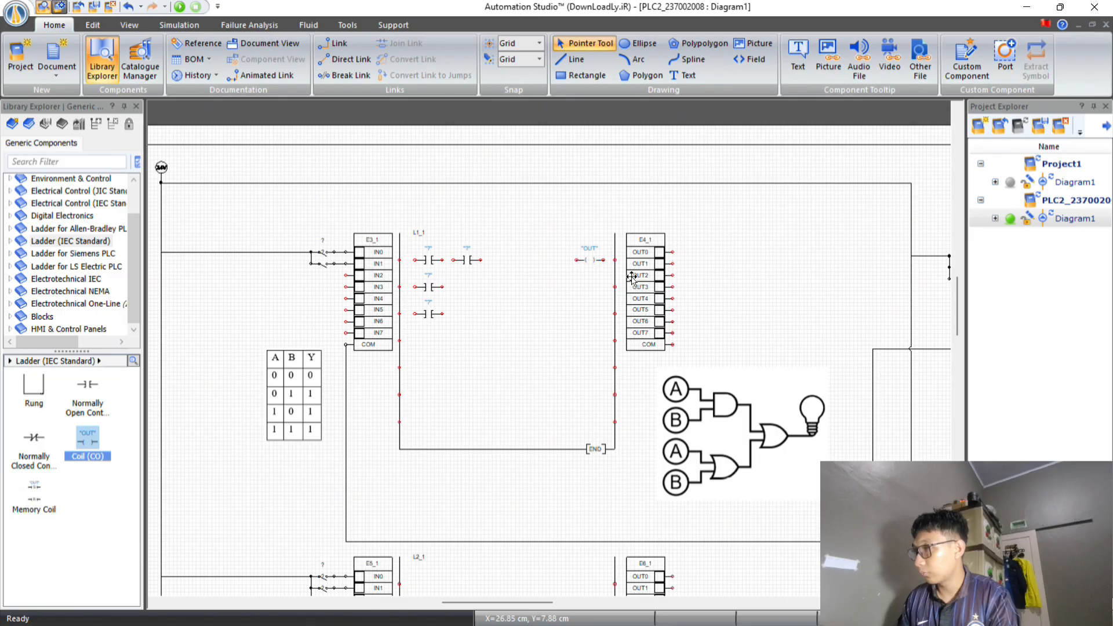
Wire the two first-row contacts in series with the coil between the L1_1 rails, and join the parallel second- and third-row contacts ahead of the coil.
left_click_drag(401, 260, 453, 260)
left_click_drag(480, 261, 576, 260)
left_click_drag(602, 260, 615, 260)
mouse_move(399, 286)
left_mouse_down()
mouse_move(413, 287)
mouse_move(415, 314)
left_mouse_up()
left_click_drag(442, 287, 443, 315)
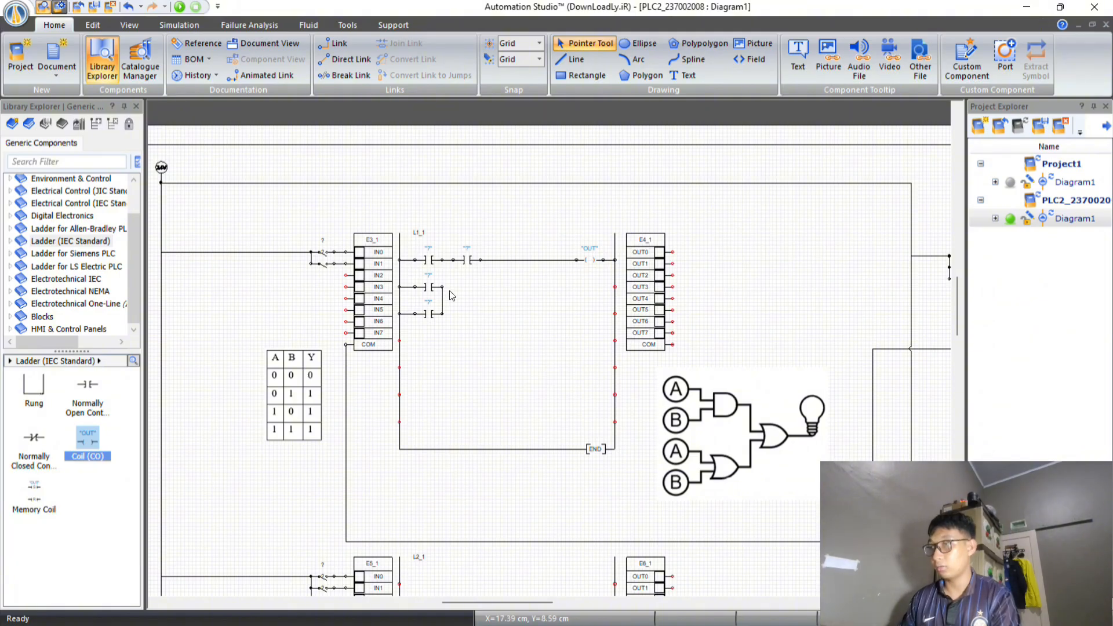
left_click_drag(443, 287, 480, 260)
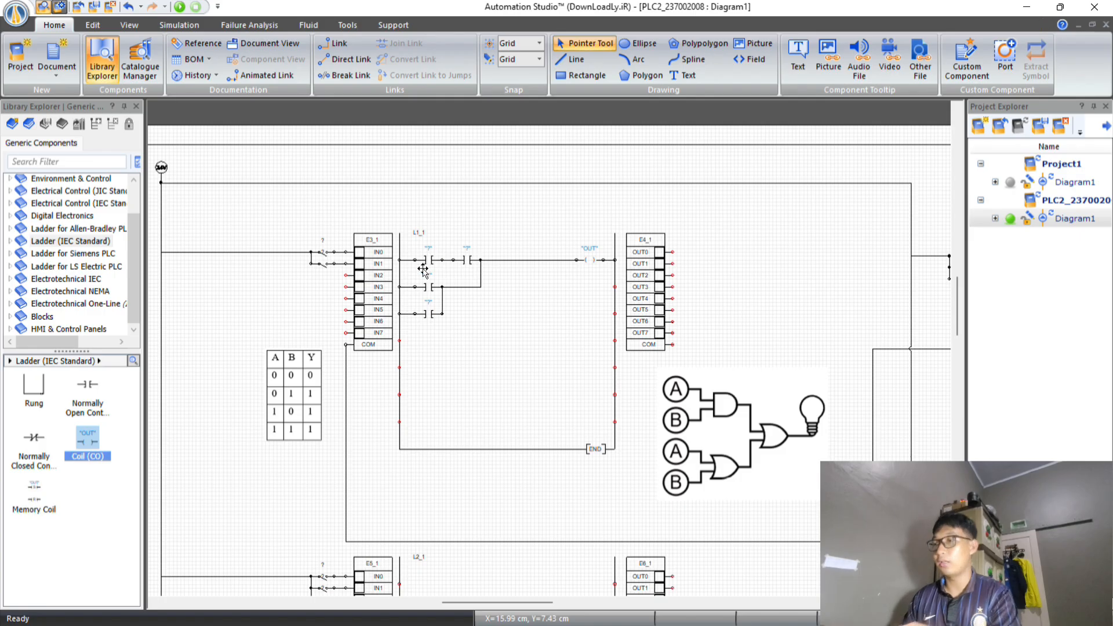
scroll(432, 270, "up", 1)
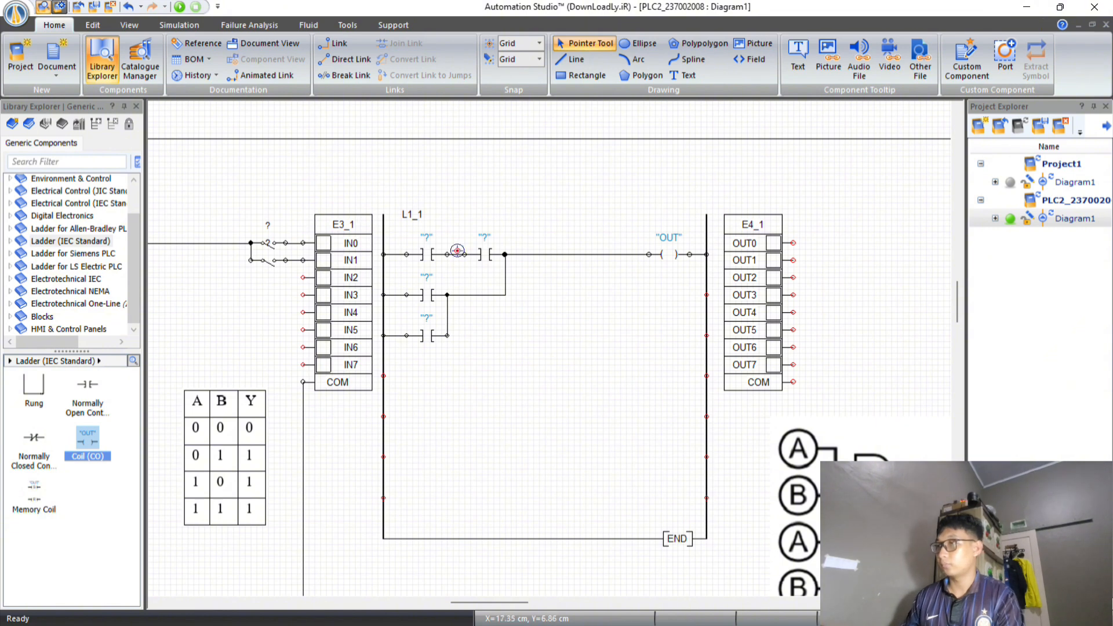
double_click(421, 254)
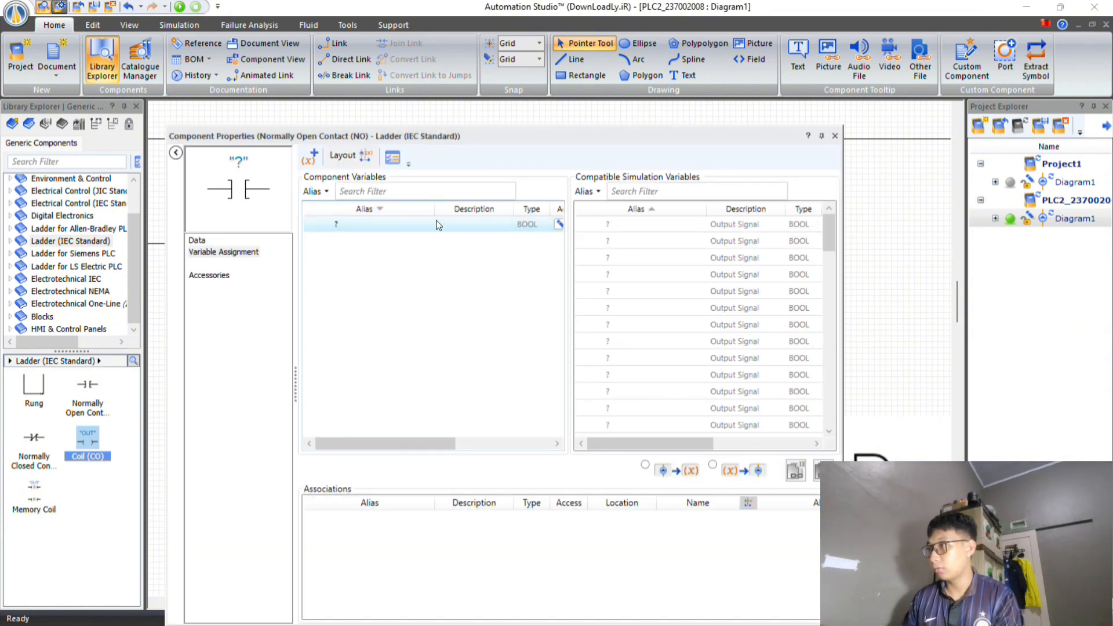
scroll(690, 302, "down", 3)
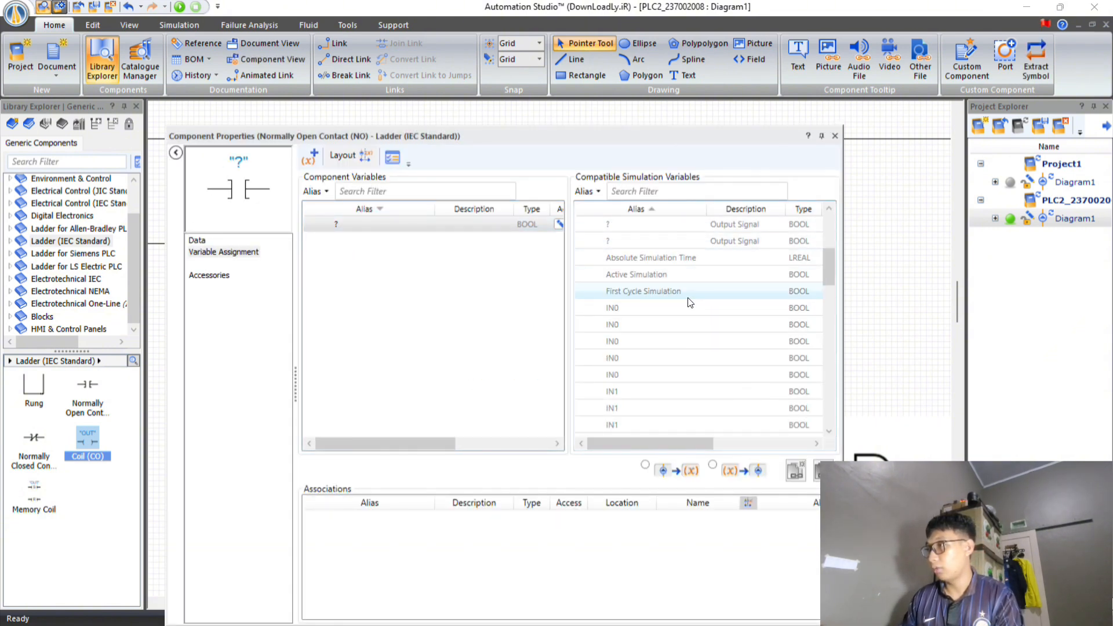
left_click(834, 135)
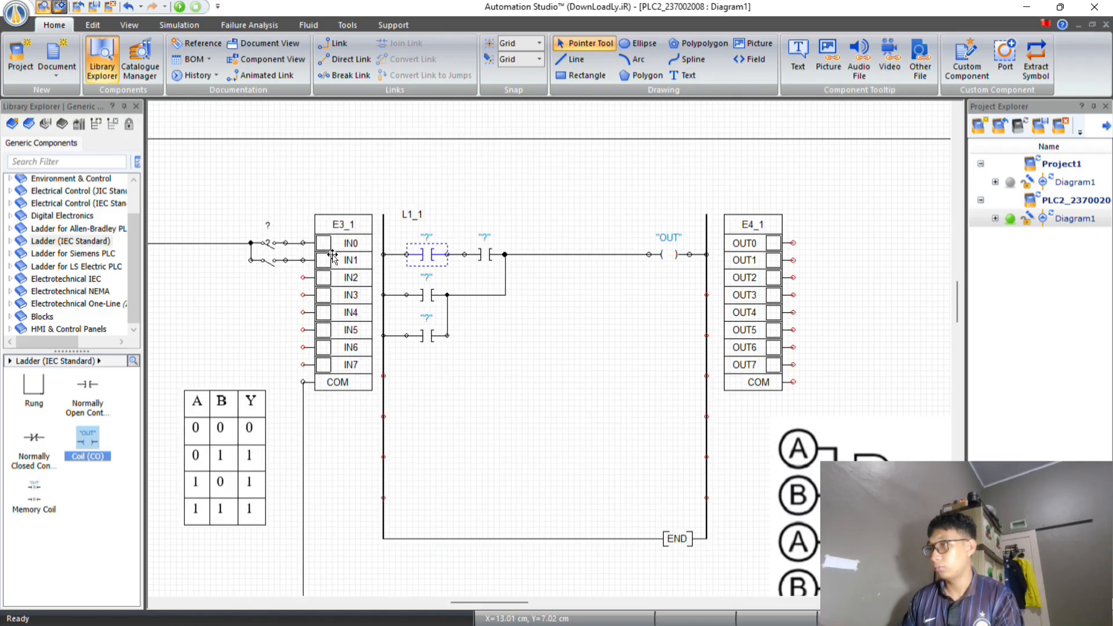
Assign input IN0 of E3_1 to the first contact on the first row of L1_1.
double_click(430, 254)
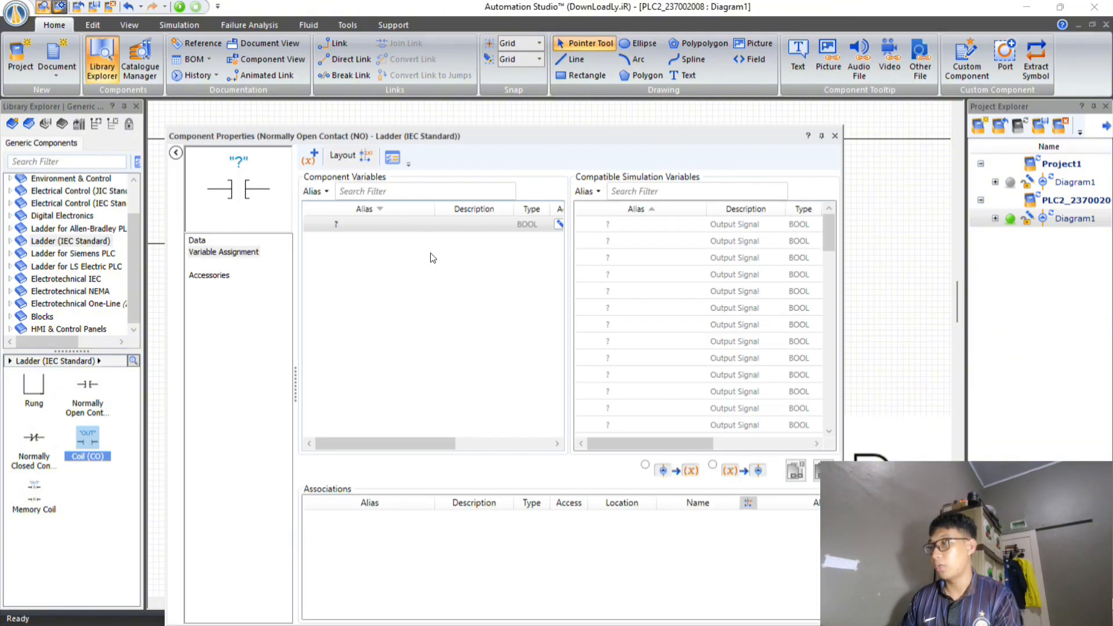
scroll(613, 311, "down", 1)
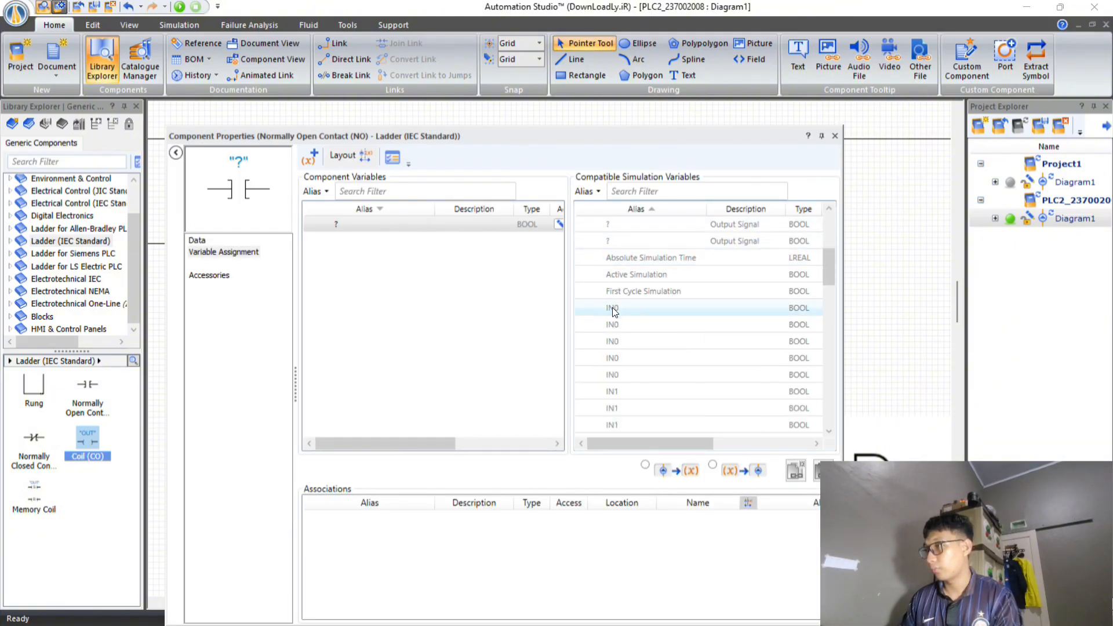
double_click(611, 310)
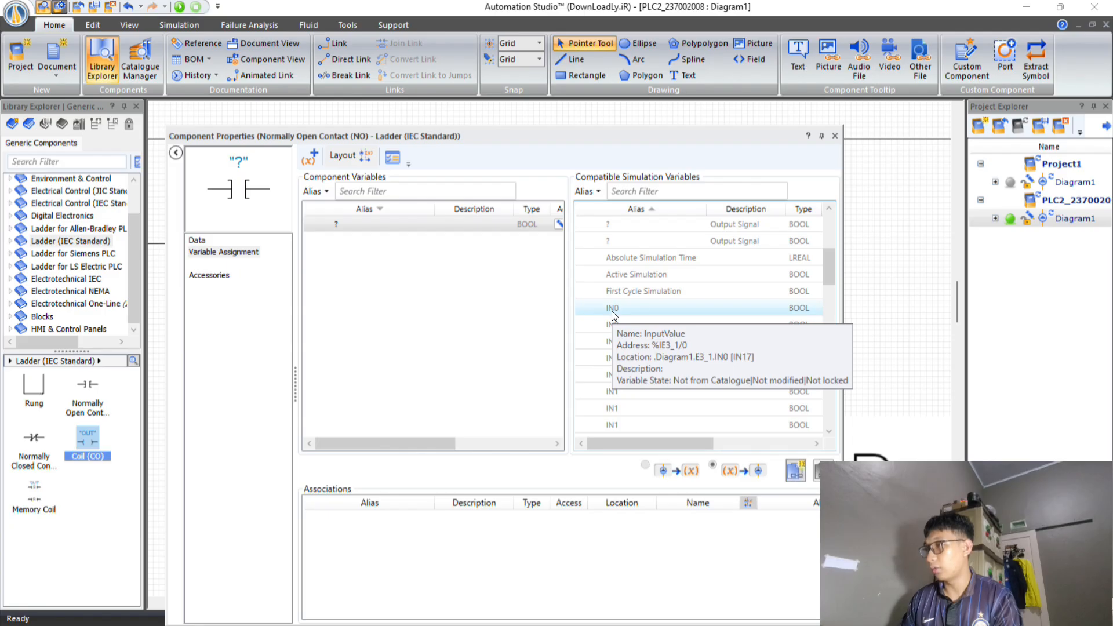
left_click(834, 136)
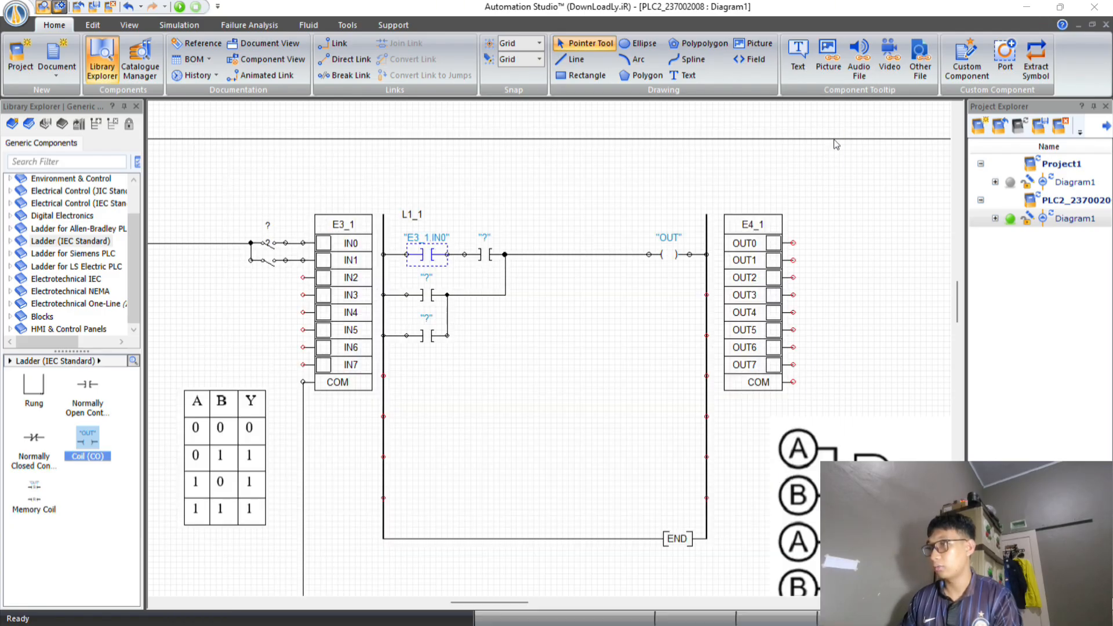
Assign E3_1.IN1 to the second contact of the first row and E3_1.IN0 to the second-row contact.
double_click(485, 255)
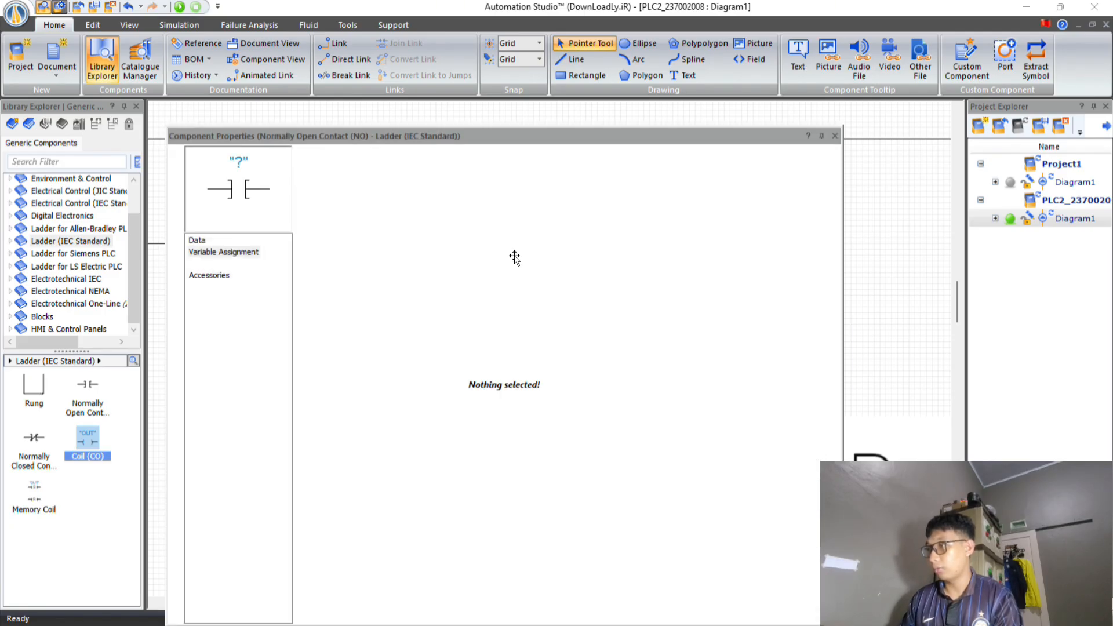
double_click(604, 310)
left_click_drag(670, 443, 718, 443)
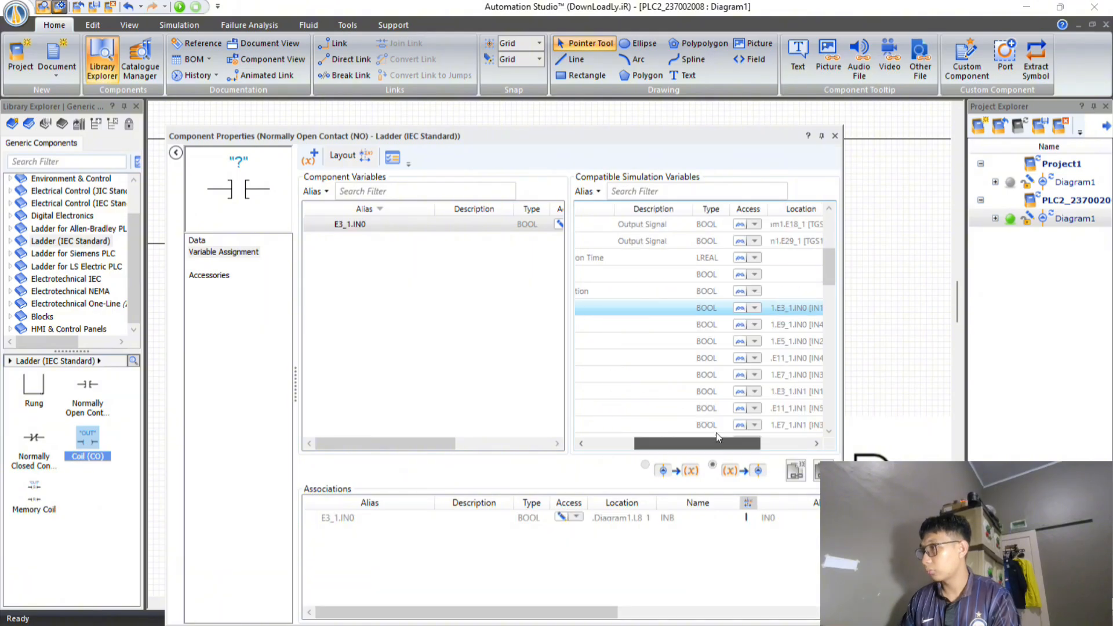
left_click(834, 136)
Assign E3_1.IN1 to the third-row contact of L1_1.
double_click(427, 336)
scroll(614, 298, "down", 6)
double_click(614, 297)
left_click(834, 136)
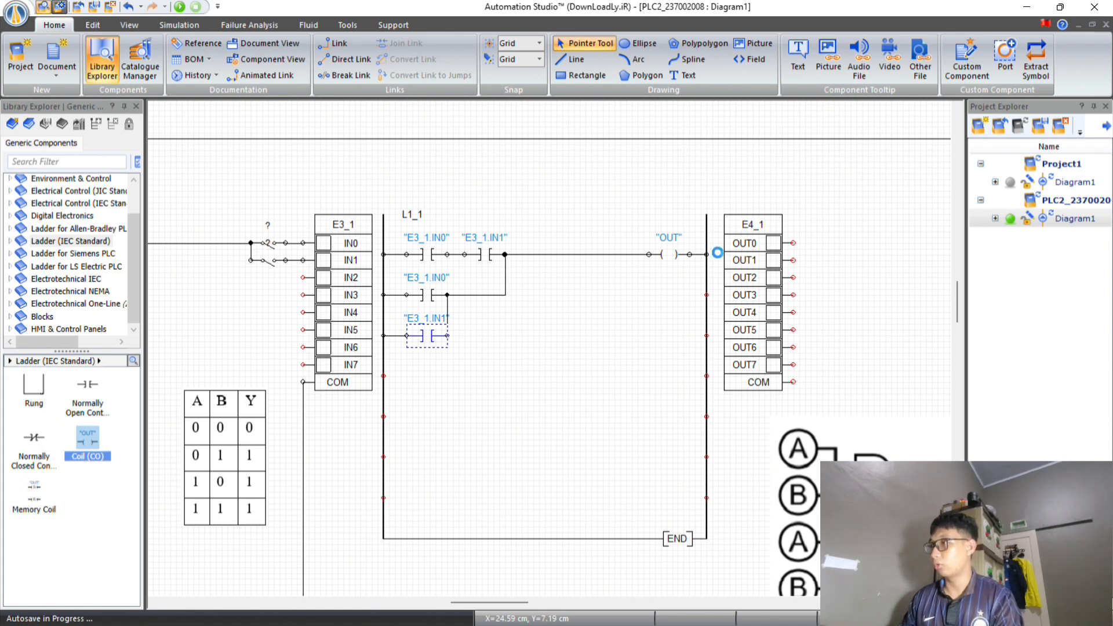
Assign output OUT0 of E4_1 to the coil on the first row of L1_1.
double_click(672, 256)
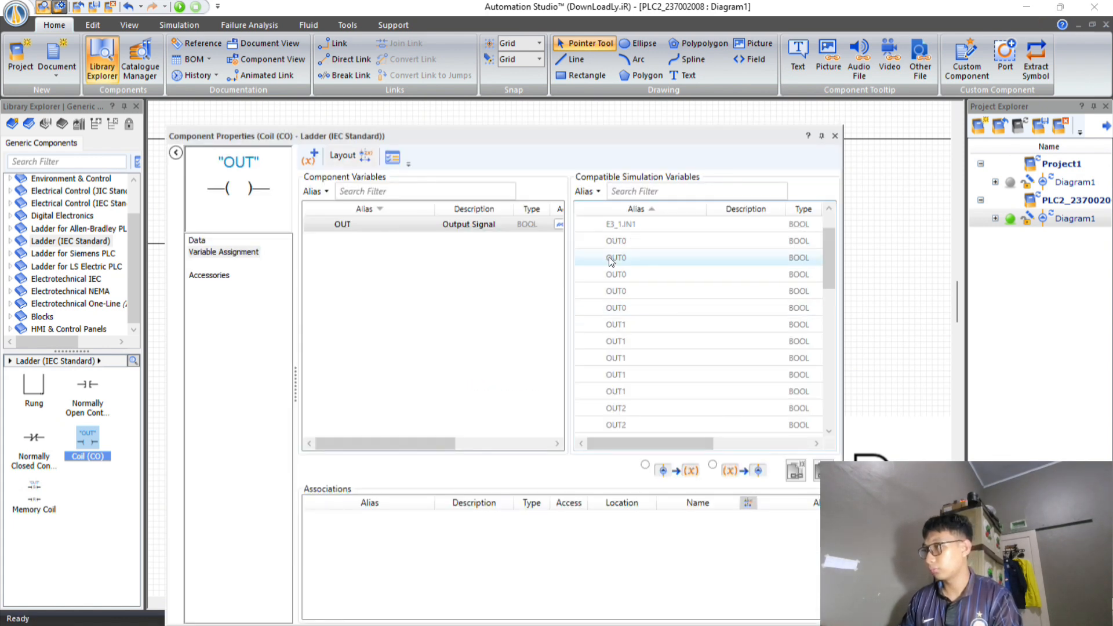
double_click(616, 290)
left_click(835, 136)
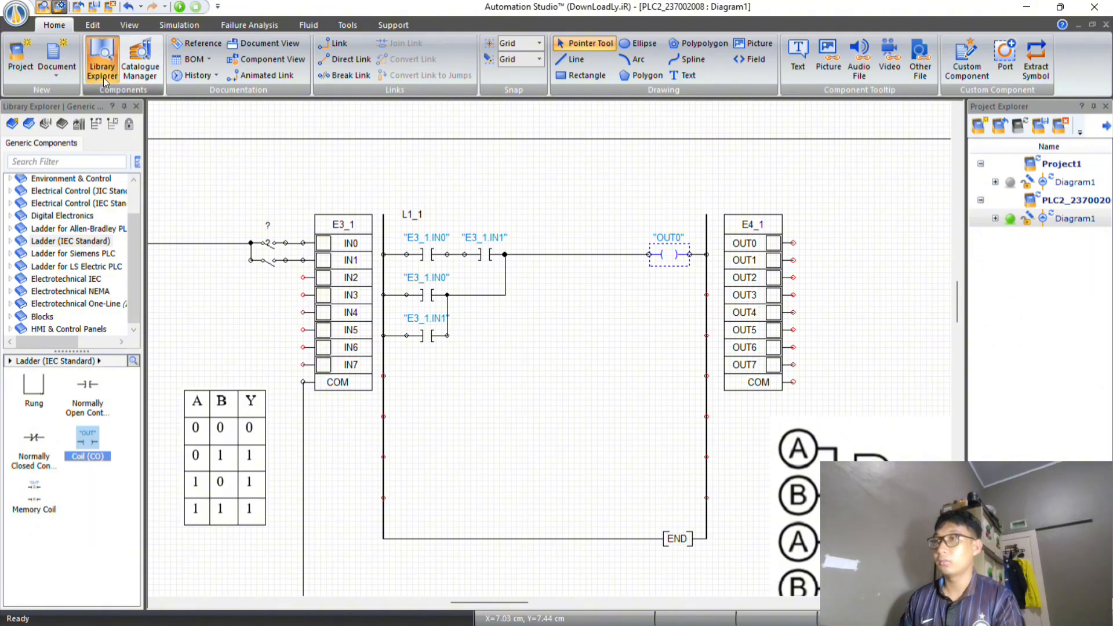
Start the normal simulation and close the switch on input IN0 of E3_1 to test output OUT0.
left_click(185, 12)
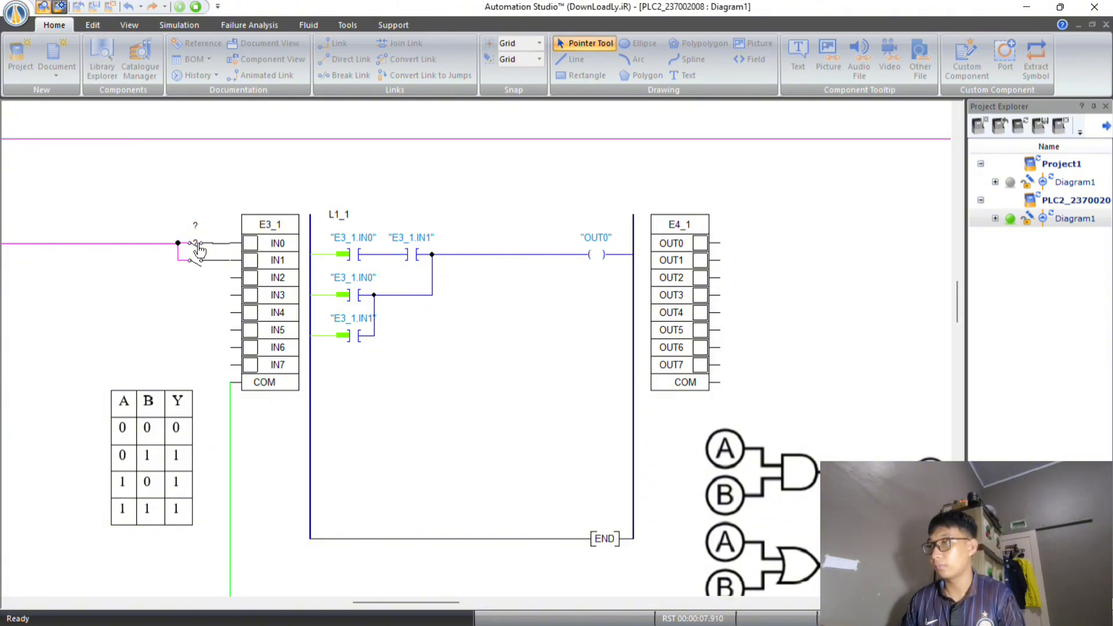
left_click(199, 249)
left_click(199, 248)
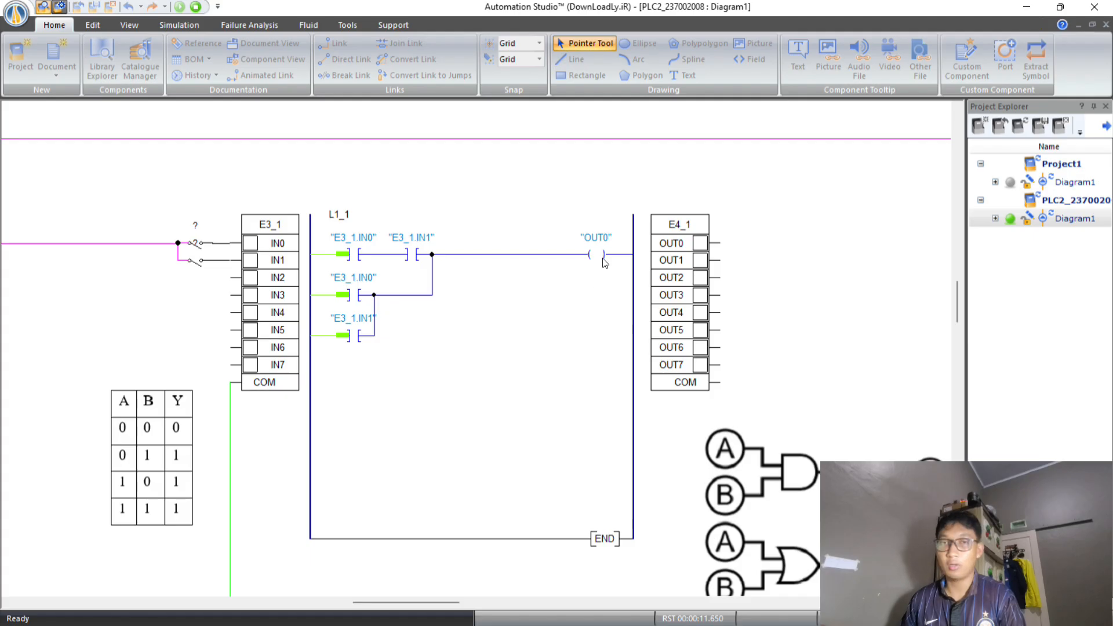
left_click(198, 248)
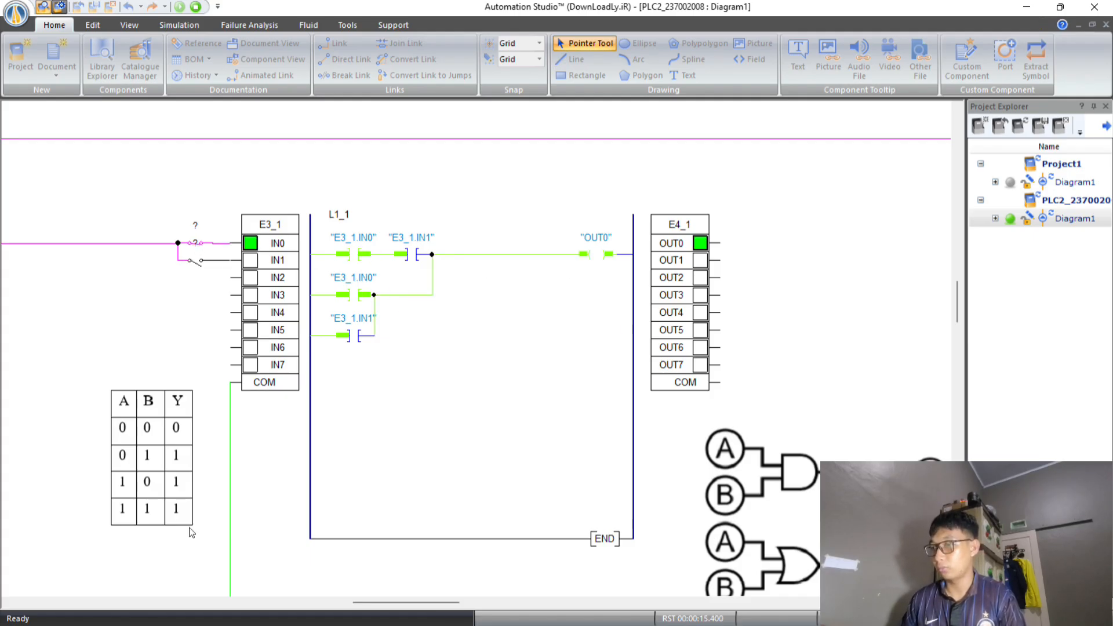
Test ladder L1_1 with only the IN1 switch closed, and with both the IN0 and IN1 switches closed.
left_click(193, 242)
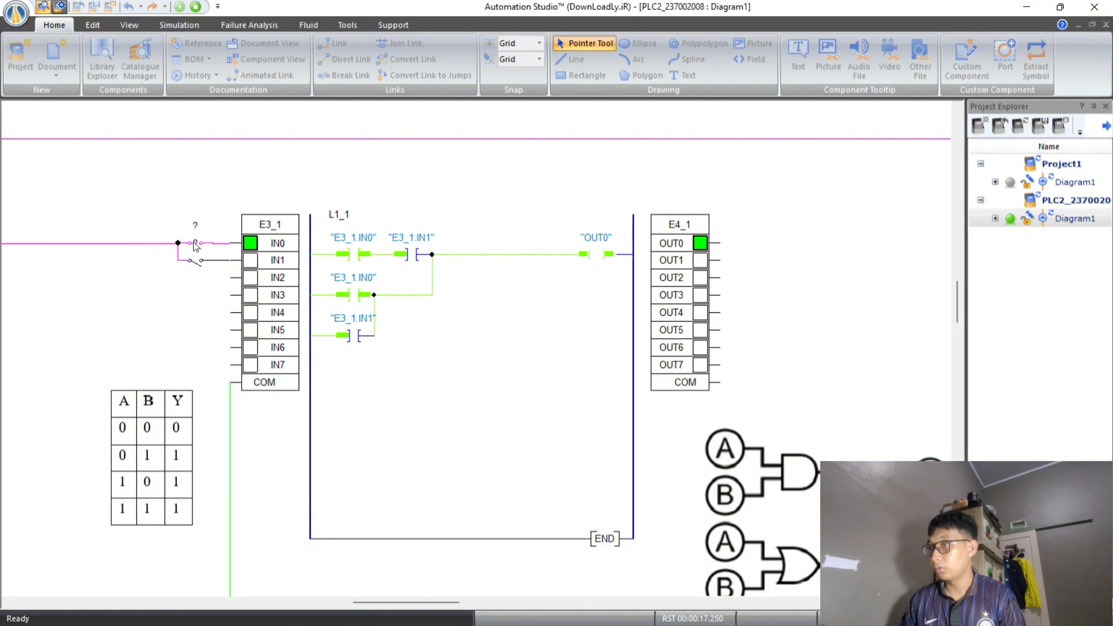
left_click(196, 265)
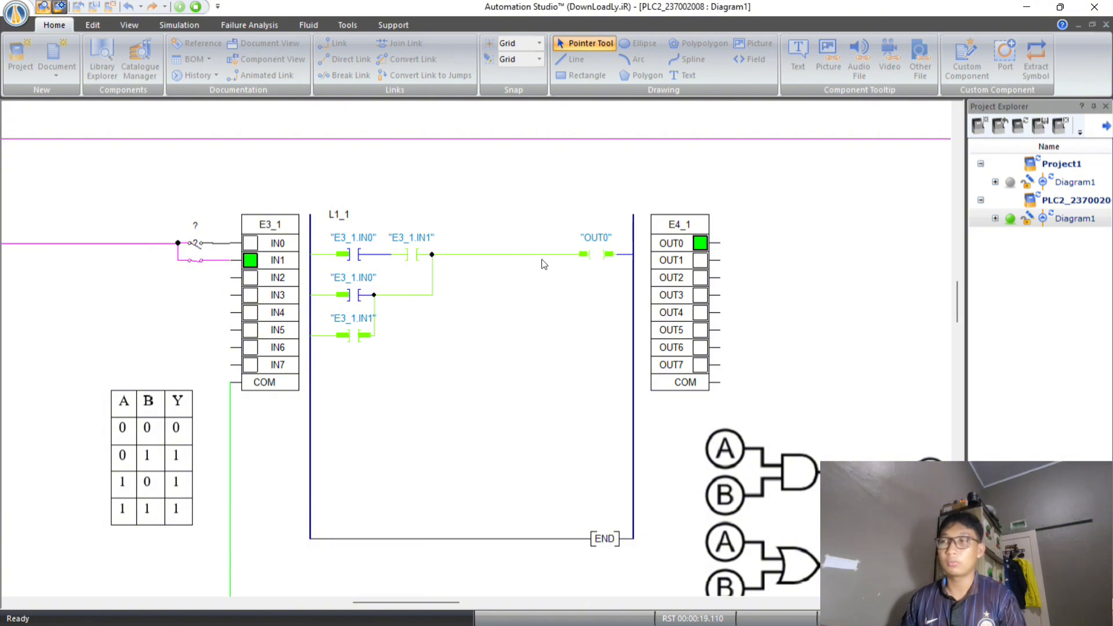
left_click(196, 243)
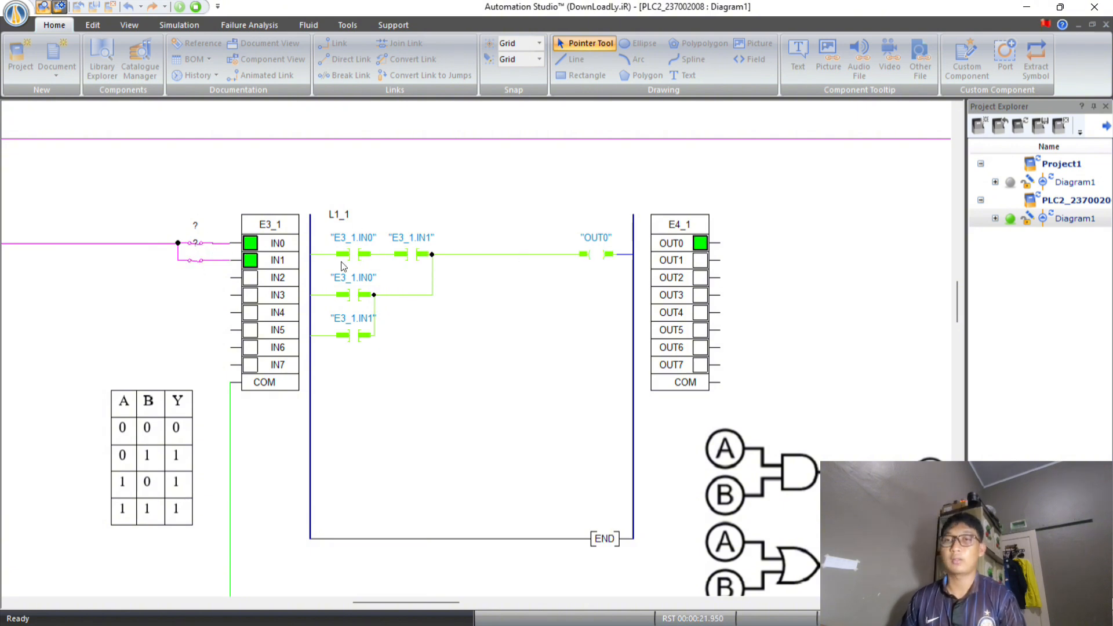
Open both input switches of E3_1 and stop the simulation.
left_click(195, 243)
left_click(195, 269)
scroll(455, 267, "down", 2)
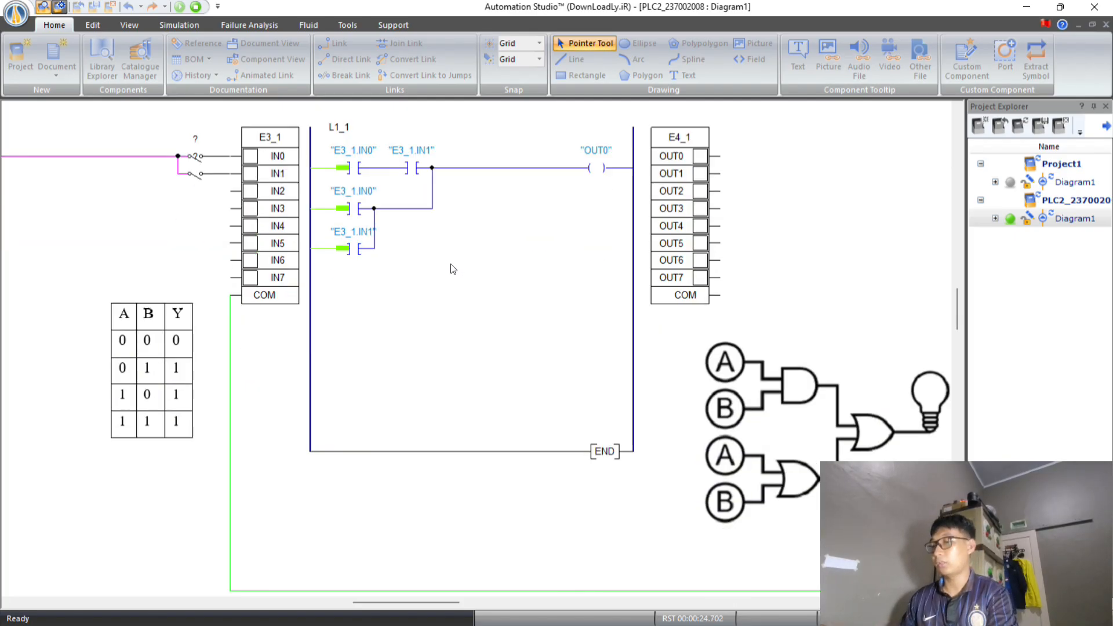
scroll(439, 258, "down", 5)
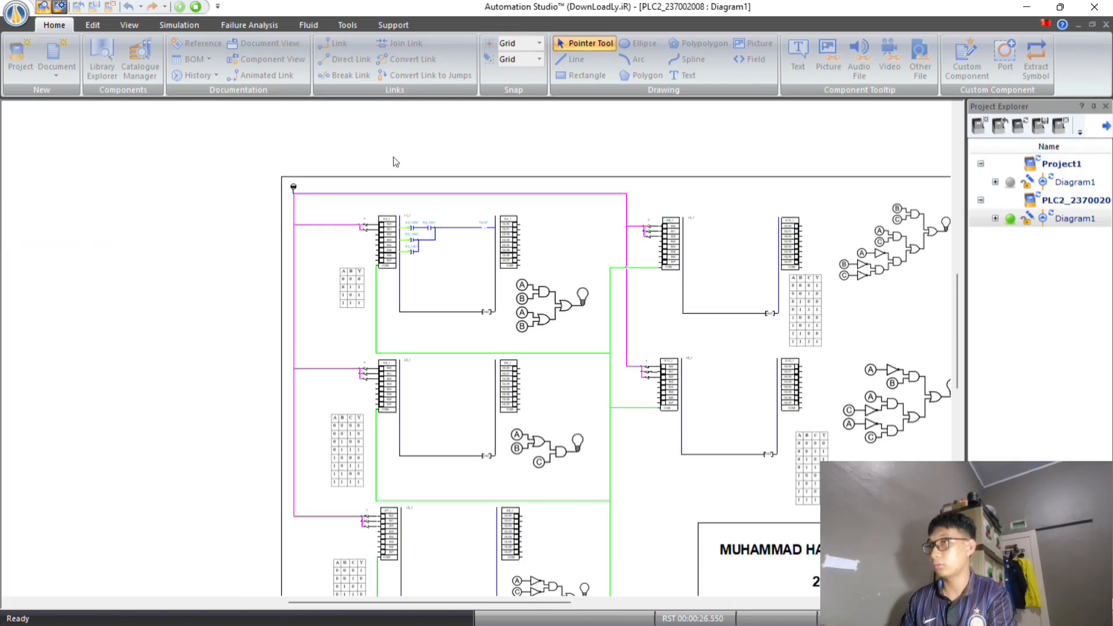
left_click(196, 7)
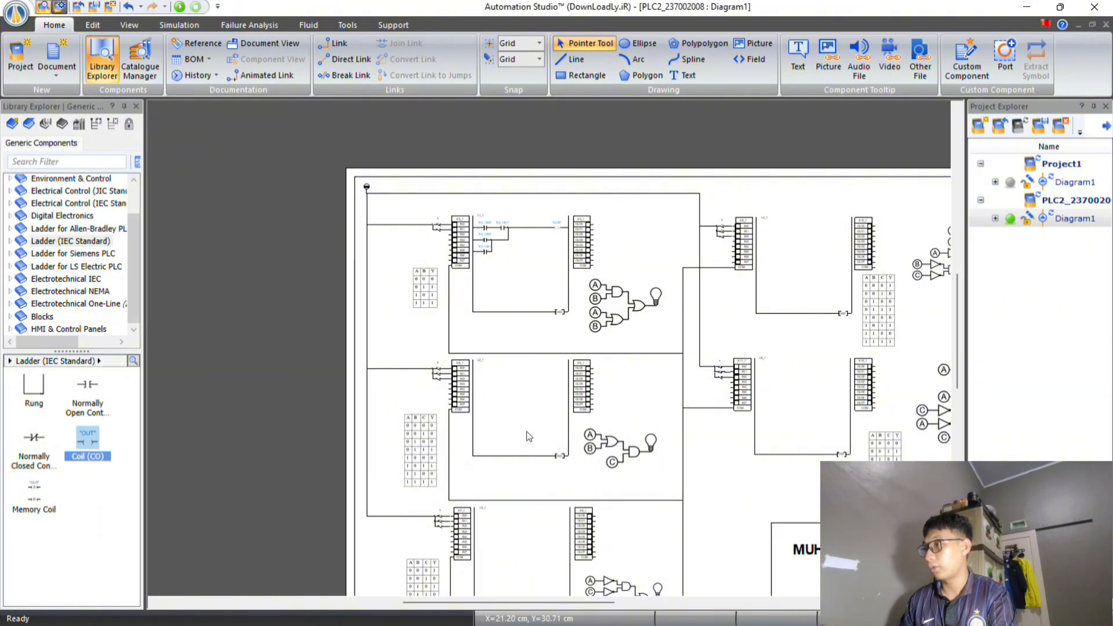
Place two normally open contacts and a coil on the first row of ladder L2_1, and one normally open contact on its second row.
scroll(524, 438, "down", 1)
scroll(522, 436, "down", 1)
scroll(505, 277, "up", 4)
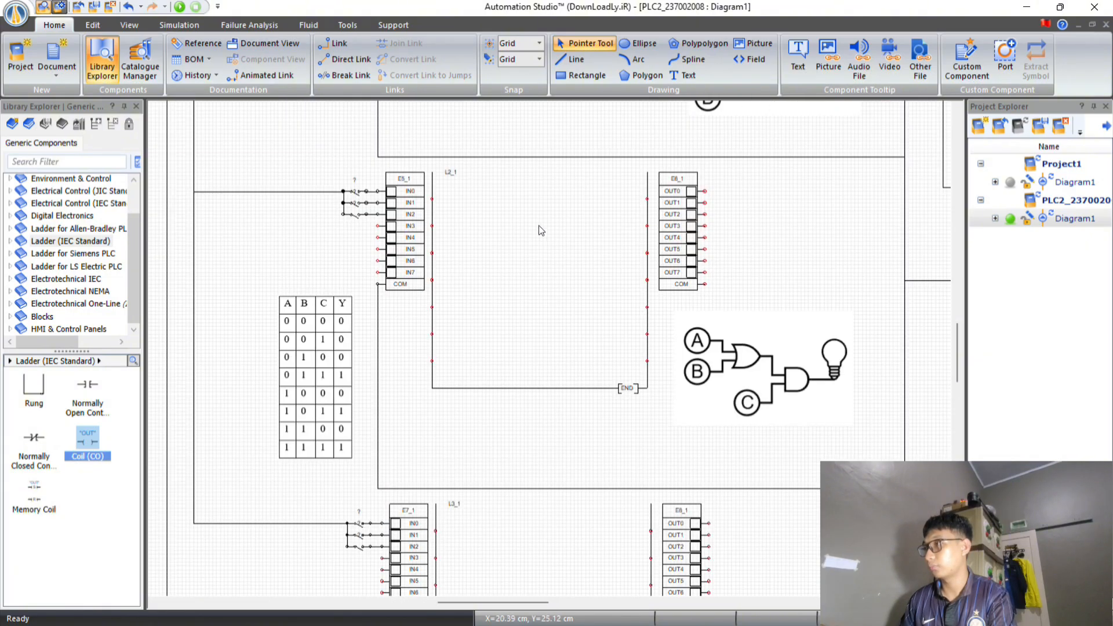
scroll(541, 230, "up", 1)
scroll(541, 230, "down", 1)
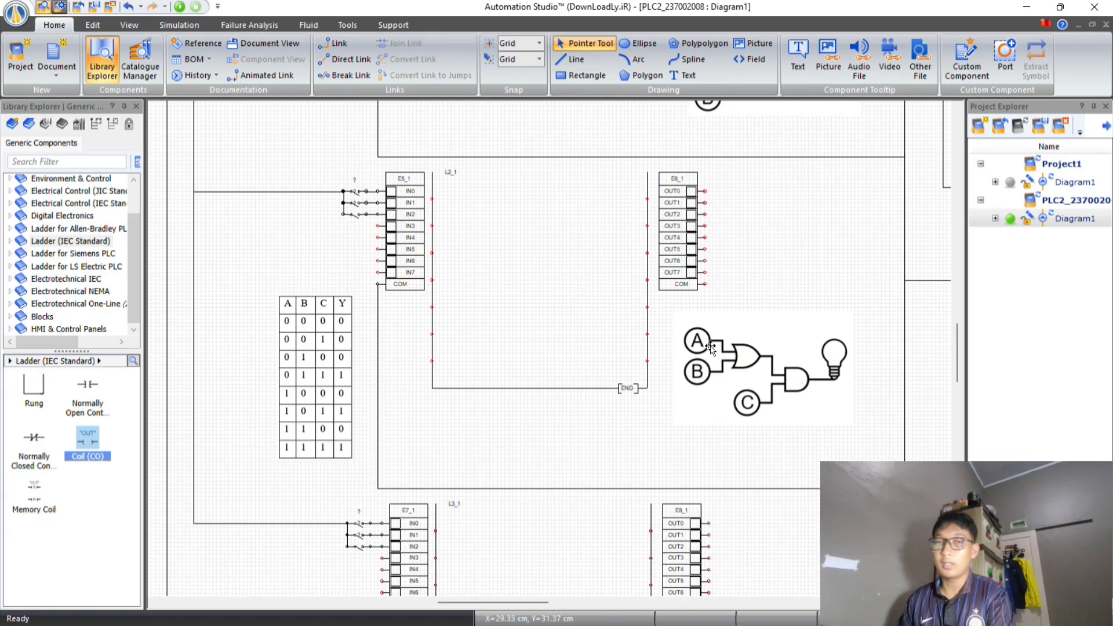
left_click_drag(88, 389, 461, 198)
left_click_drag(88, 389, 462, 226)
left_click_drag(87, 390, 501, 192)
left_click_drag(87, 441, 615, 199)
left_click(507, 230)
Wire the first row of L2_1 from rail to rail and connect the second-row contact in parallel with the first contact.
left_click_drag(431, 199, 446, 199)
left_click_drag(474, 199, 600, 199)
left_click_drag(628, 199, 647, 198)
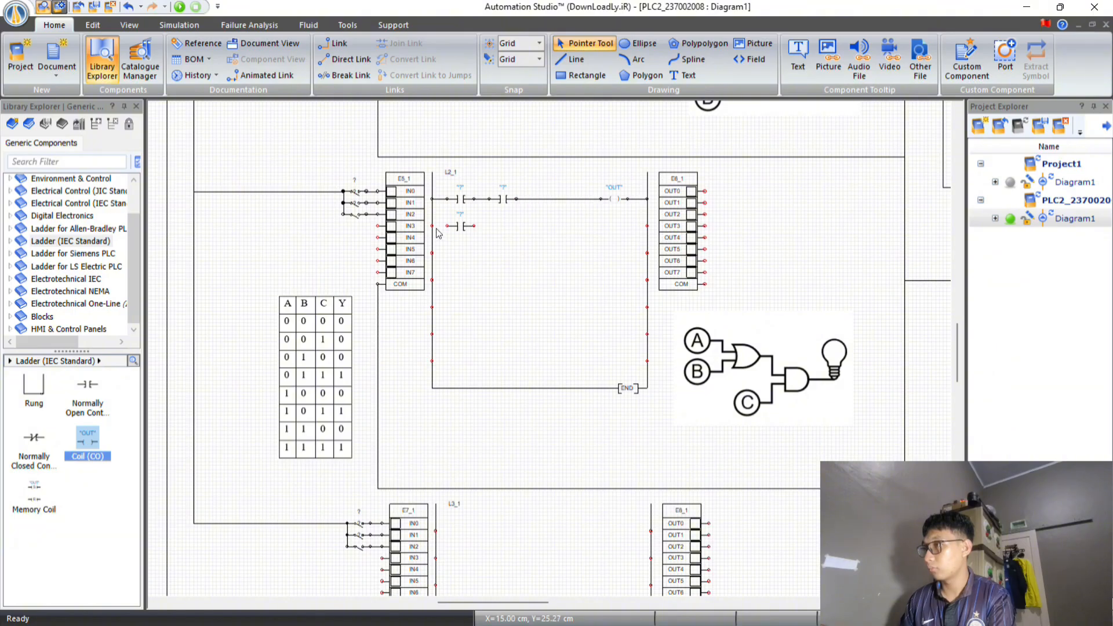
left_click_drag(431, 226, 447, 226)
left_click_drag(474, 226, 474, 199)
scroll(474, 231, "up", 2)
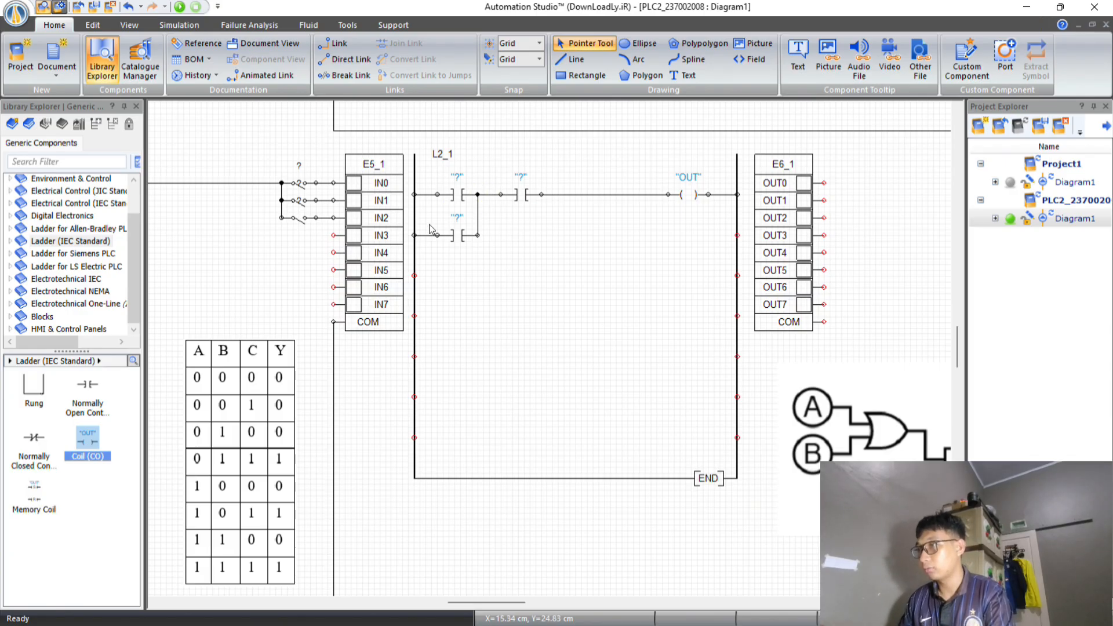
Assign E5_1.IN0 and E5_1.IN2 to L2_1's first-row contacts, E5_1.IN1 to the second-row contact, and OUT0 to the coil.
double_click(453, 195)
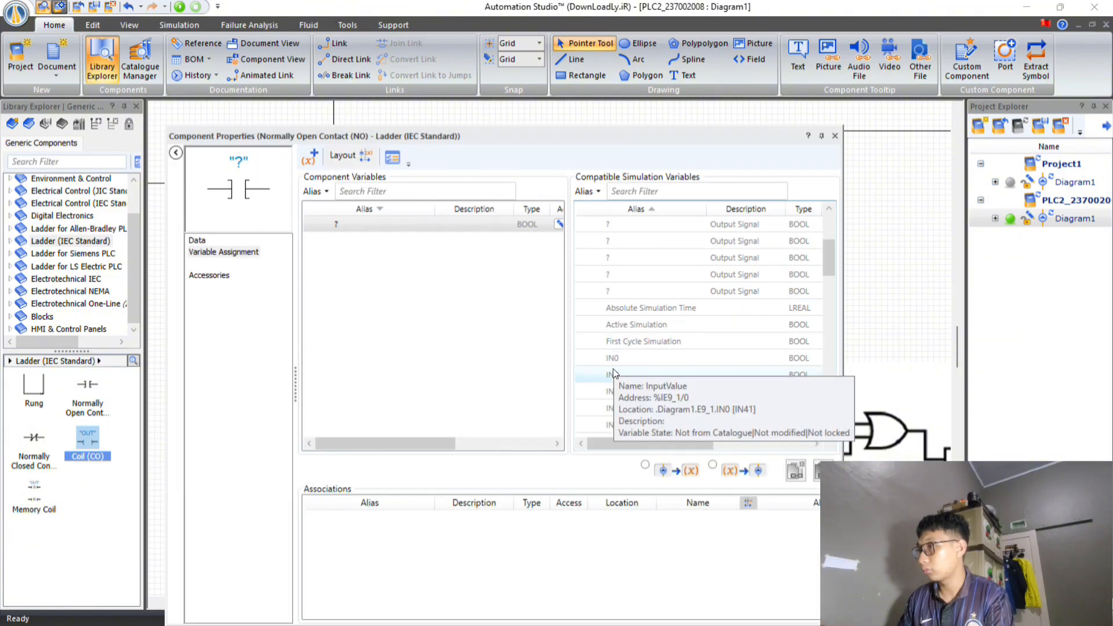
scroll(653, 331, "down", 3)
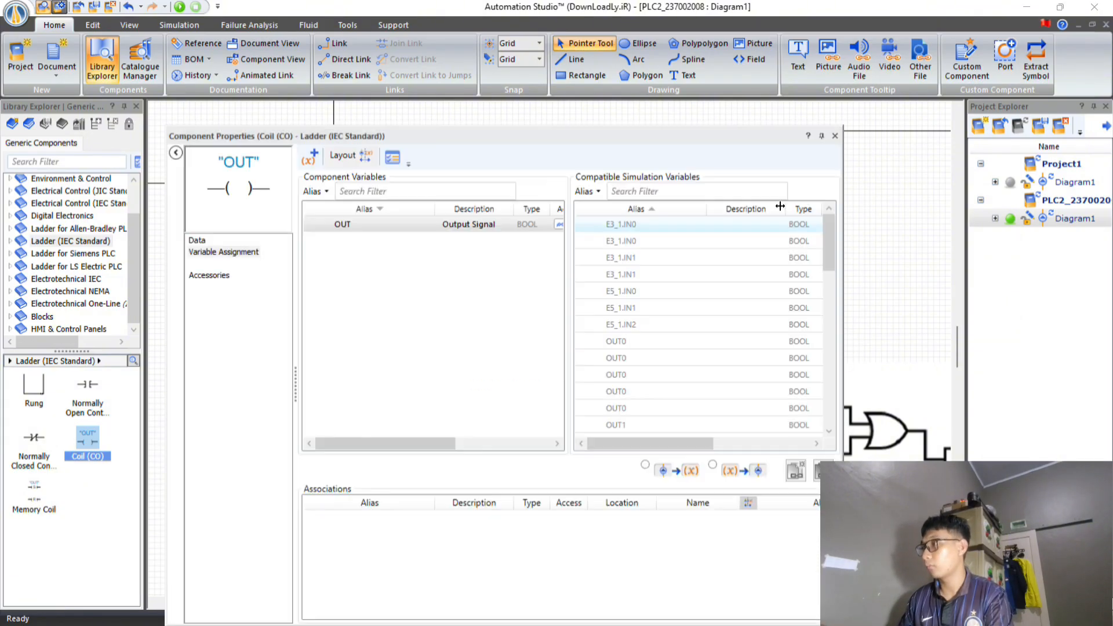
double_click(622, 339)
left_click(835, 136)
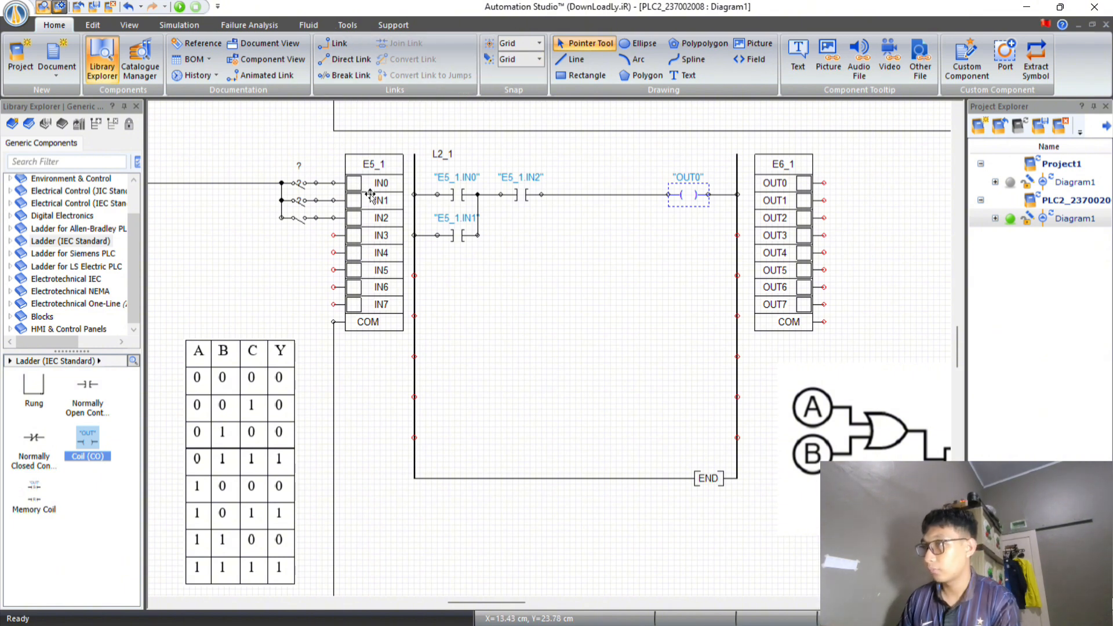
Start the simulation and test ladder L2_1 with only IN2 closed, only IN1 closed, and both IN1 and IN2 closed.
left_click(185, 7)
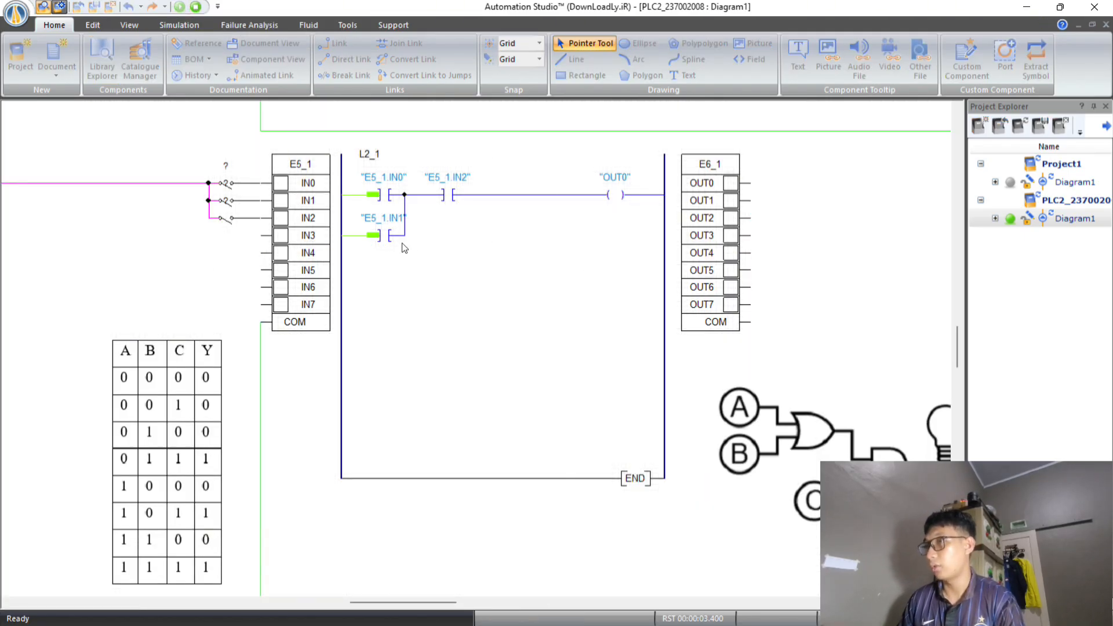
left_click(221, 226)
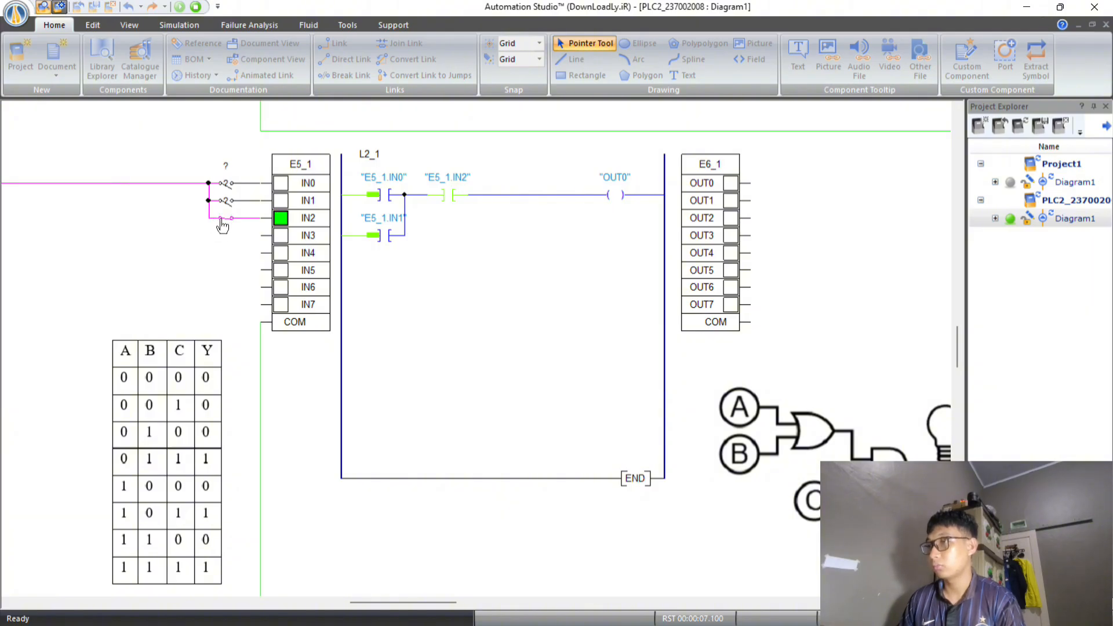
left_click(222, 226)
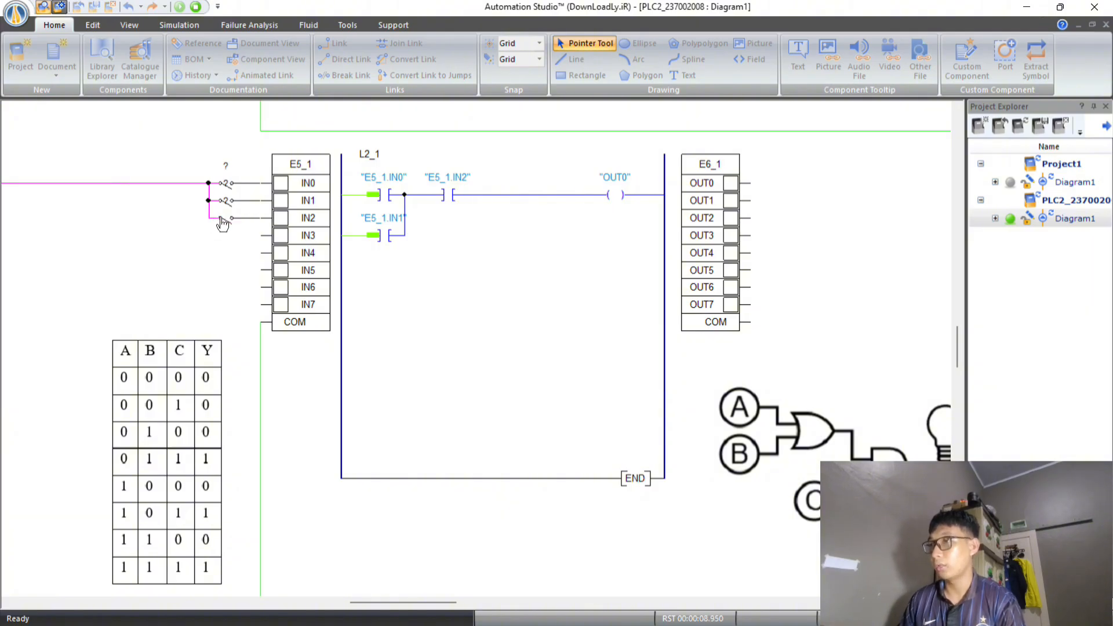
left_click(227, 201)
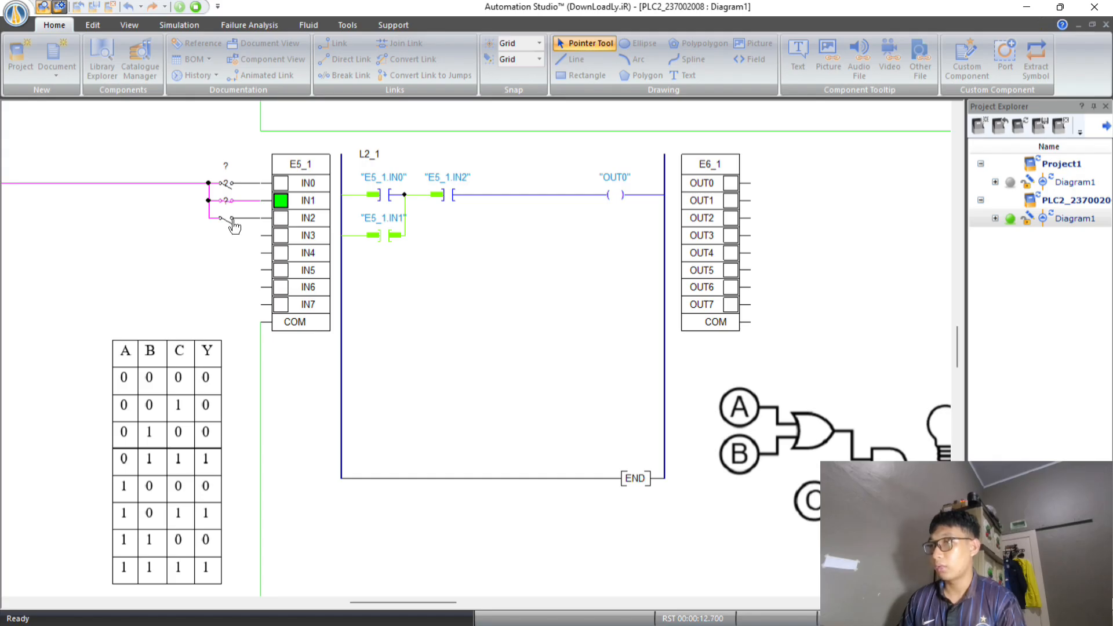
left_click(233, 226)
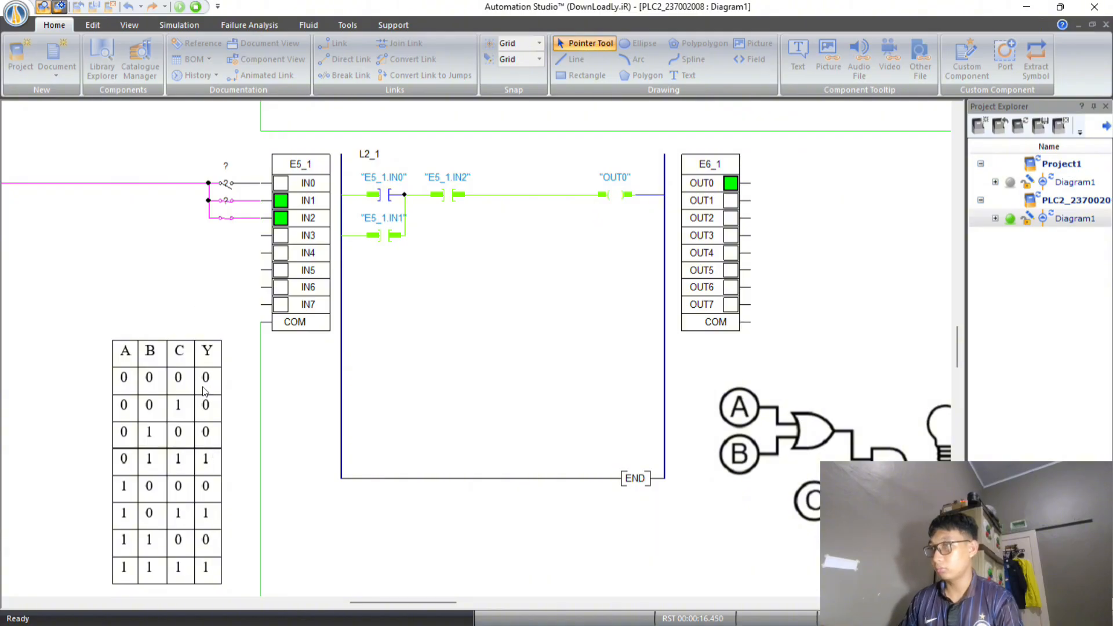
Open the IN1 and IN2 switches of E5_1, then test L2_1 with only IN0 closed and with IN0 and IN2 closed.
left_click(232, 199)
left_click(232, 225)
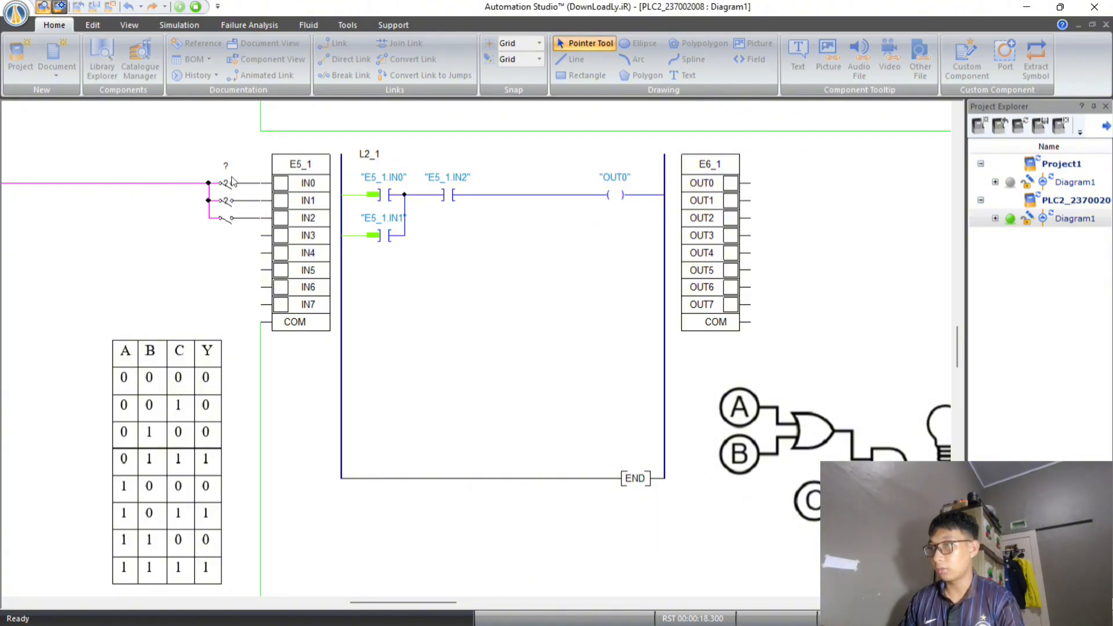
left_click(231, 185)
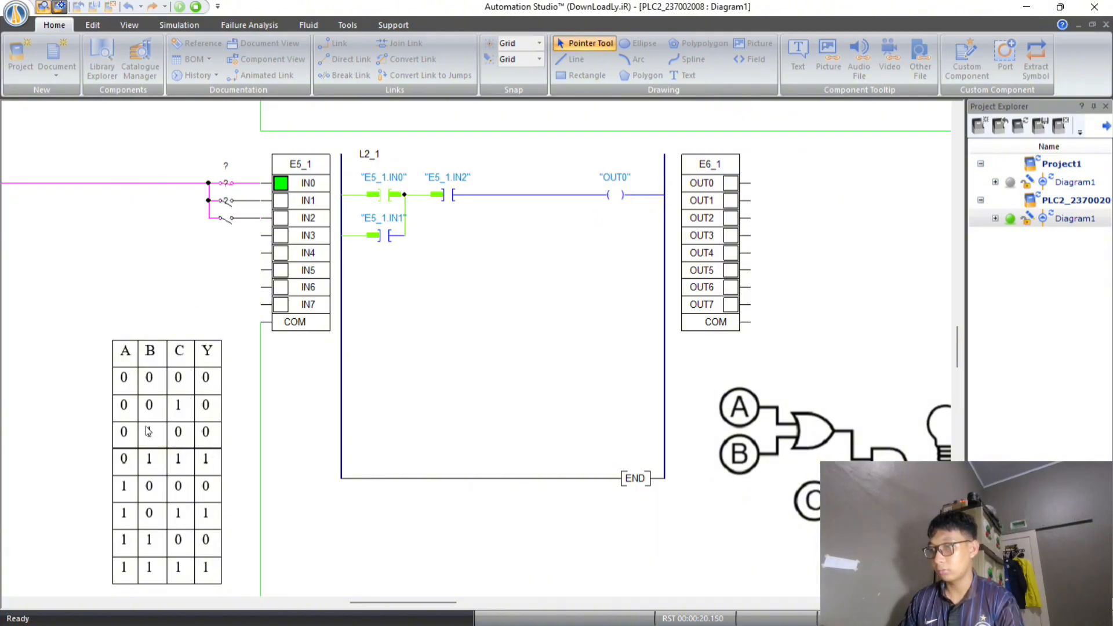
left_click(227, 220)
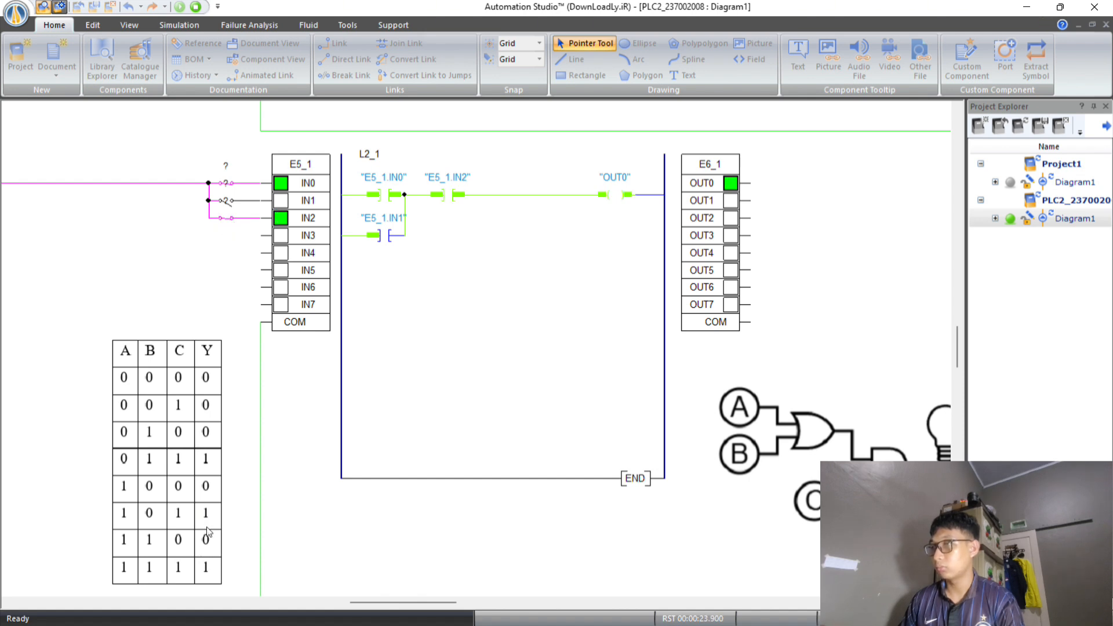
Test L2_1 with IN0 and IN1 closed and with all three switches closed, and stop the simulation.
left_click(217, 216)
left_click(230, 203)
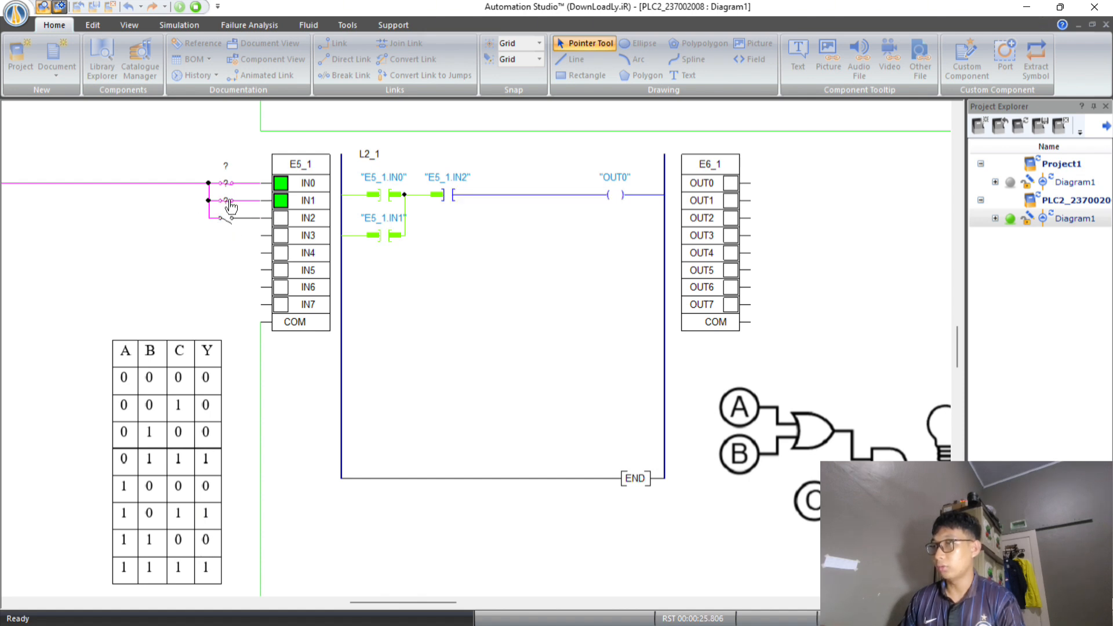
left_click(229, 221)
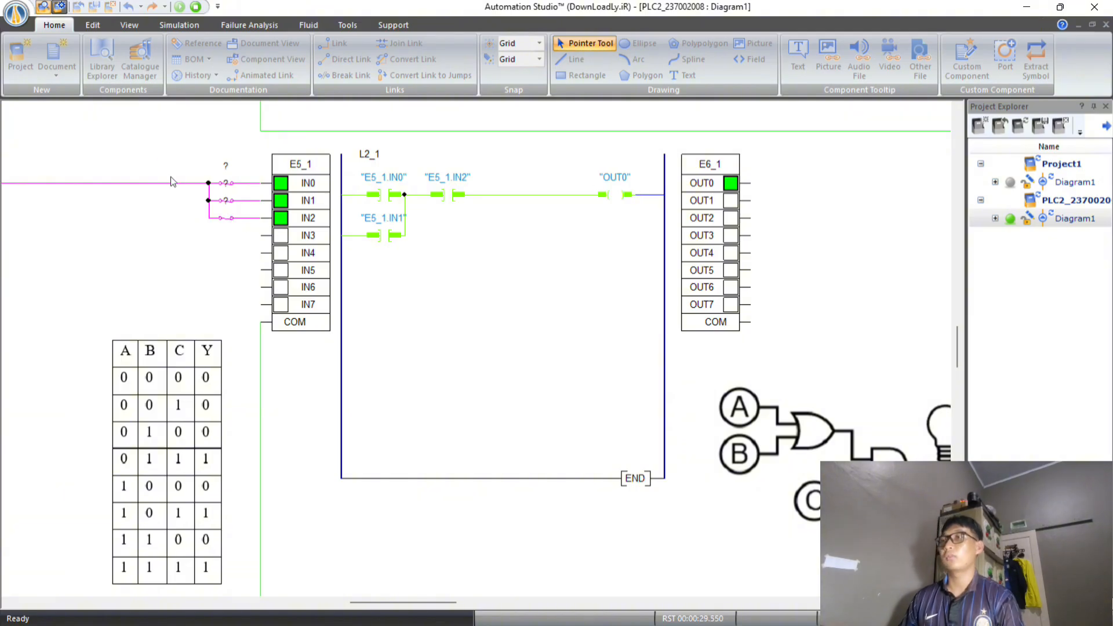
left_click(196, 7)
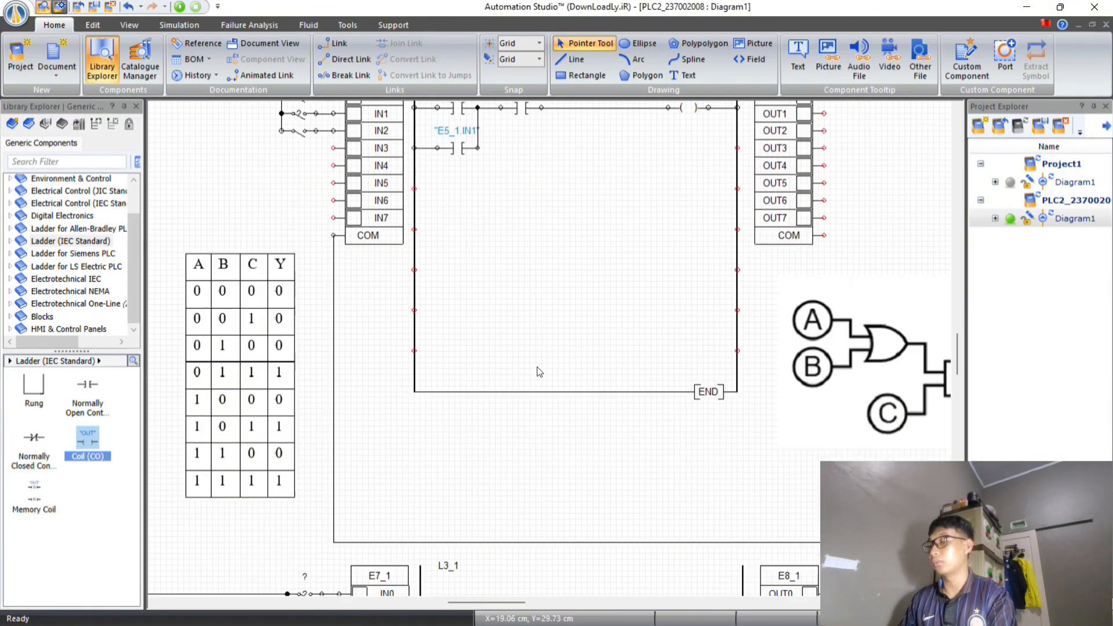
Build L3_1 with two normally closed contacts and a coil on the first row, and a normally open plus a normally closed contact in parallel below.
scroll(539, 371, "down", 6)
scroll(531, 369, "down", 1)
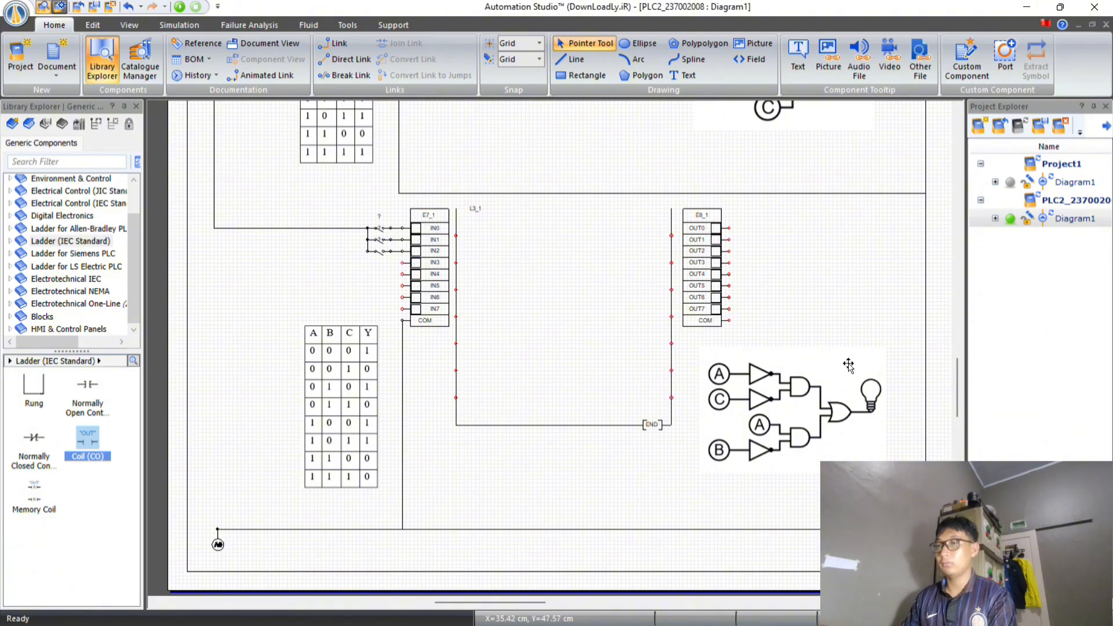
left_click(37, 454)
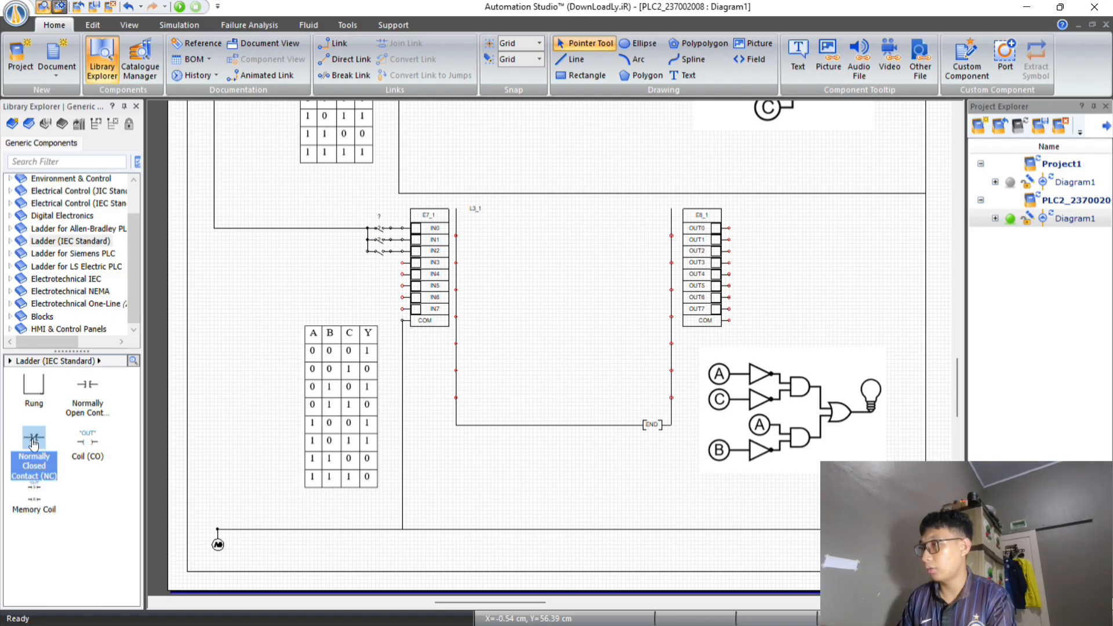
left_click_drag(33, 444, 483, 234)
left_click_drag(33, 439, 522, 233)
left_click_drag(87, 386, 483, 261)
left_click_drag(33, 439, 522, 261)
left_click_drag(87, 440, 645, 237)
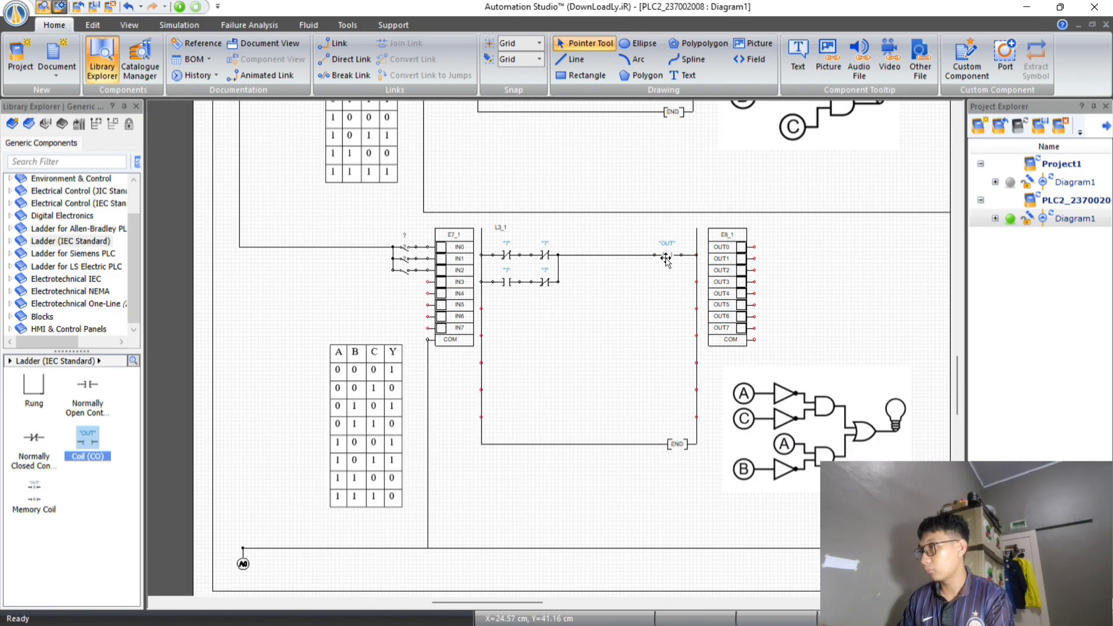
Assign the OUT0 variable of output module E8_1 to the coil of ladder L3_1.
double_click(666, 257)
scroll(620, 312, "down", 5)
double_click(618, 277)
left_click(834, 136)
Assign E7_1.IN0 and E7_1.IN2 to the two normally closed contacts on the first row of L3_1.
double_click(546, 256)
scroll(637, 313, "down", 5)
left_click_drag(667, 443, 802, 417)
scroll(604, 342, "down", 3)
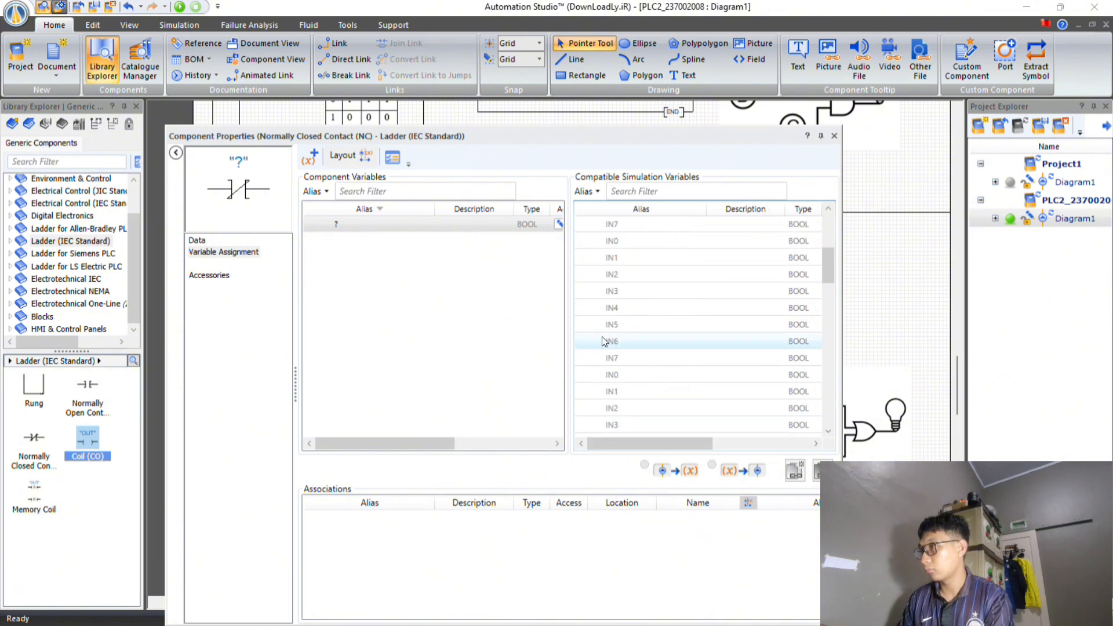
scroll(611, 348, "up", 3)
scroll(616, 376, "down", 7)
double_click(616, 309)
left_click(834, 135)
double_click(508, 256)
scroll(641, 304, "down", 2)
scroll(620, 301, "down", 3)
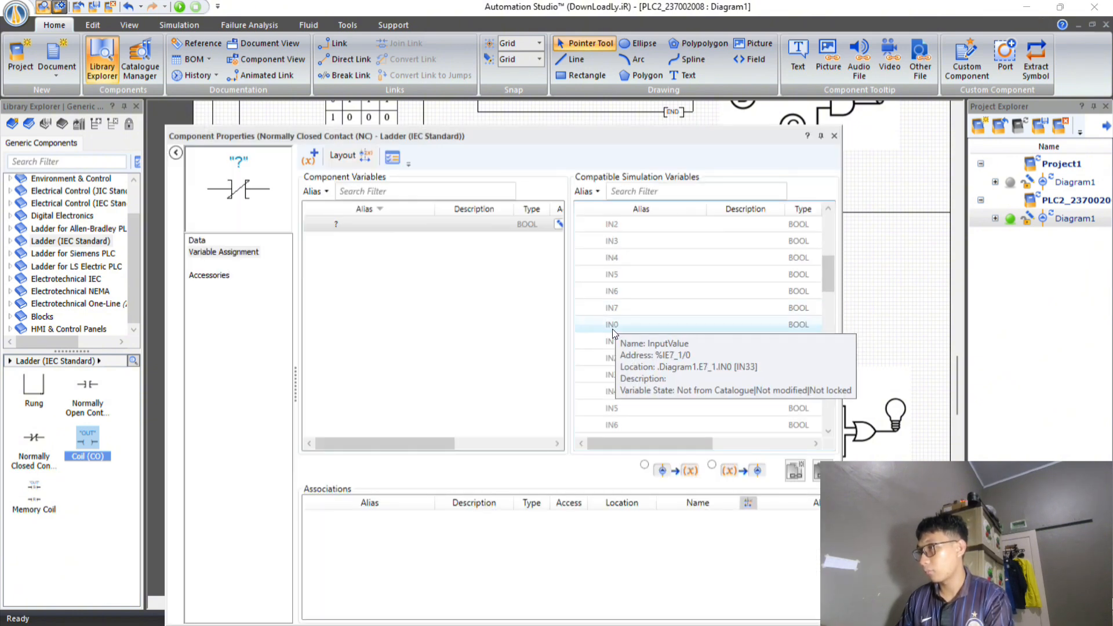
double_click(612, 330)
left_click(834, 136)
Assign E7_1.IN0 to the normally open contact and E7_1.IN1 to the normally closed contact on the second row of L3_1.
double_click(548, 257)
scroll(612, 405, "down", 5)
double_click(607, 358)
left_click(834, 135)
double_click(550, 281)
scroll(621, 348, "down", 4)
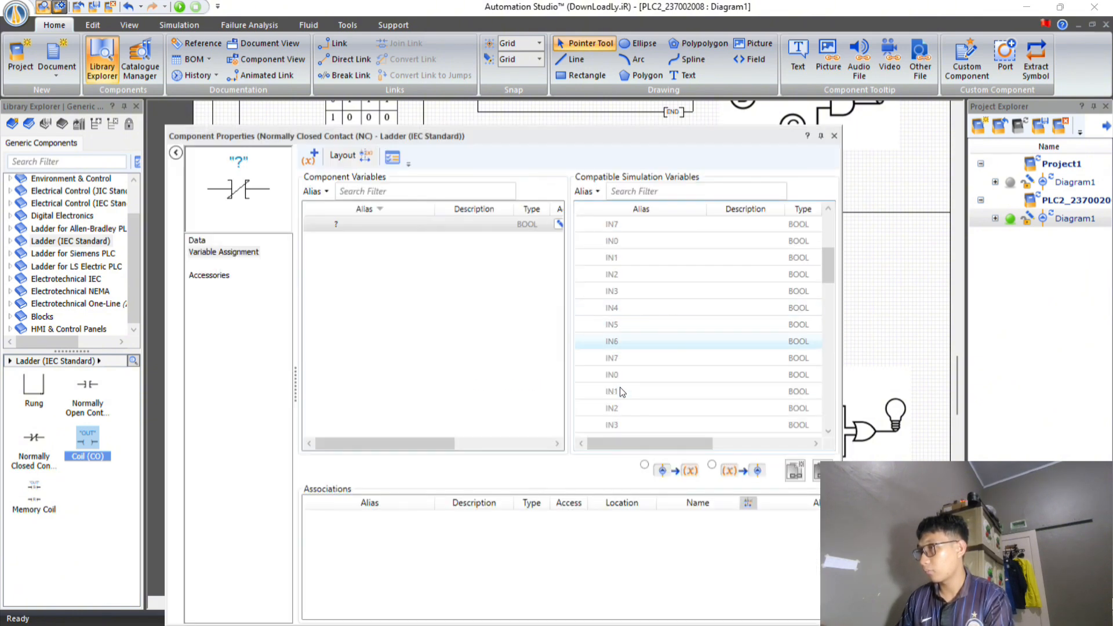
double_click(620, 392)
left_click(834, 136)
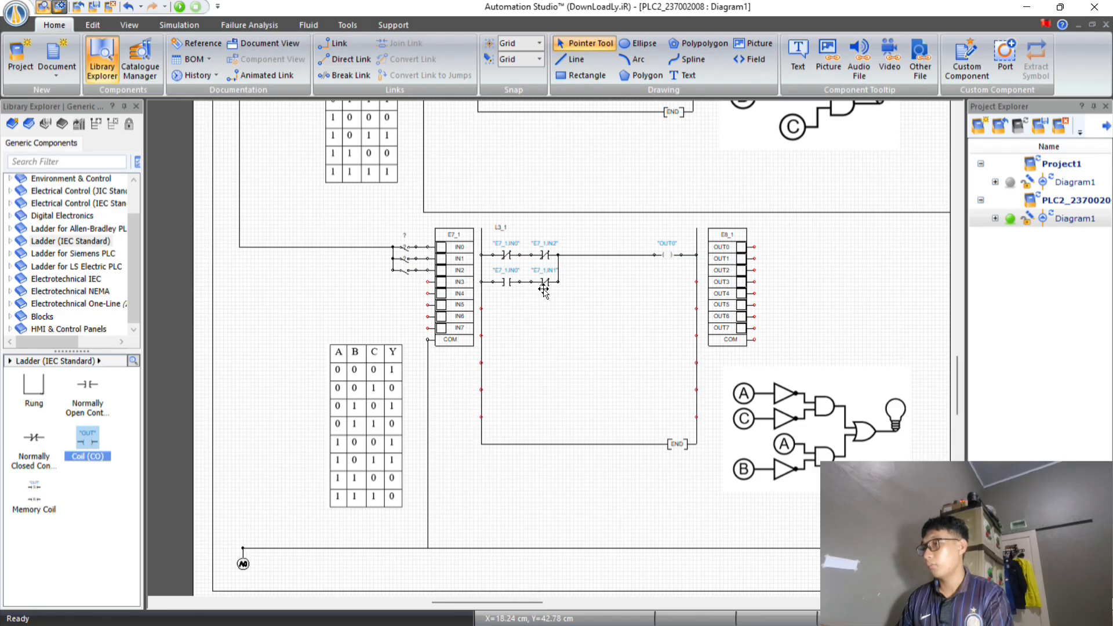
Start the simulation and test ladder L3_1 with all switches open, with only IN2 closed, and with only IN1 closed.
scroll(541, 303, "up", 1)
scroll(488, 312, "down", 1)
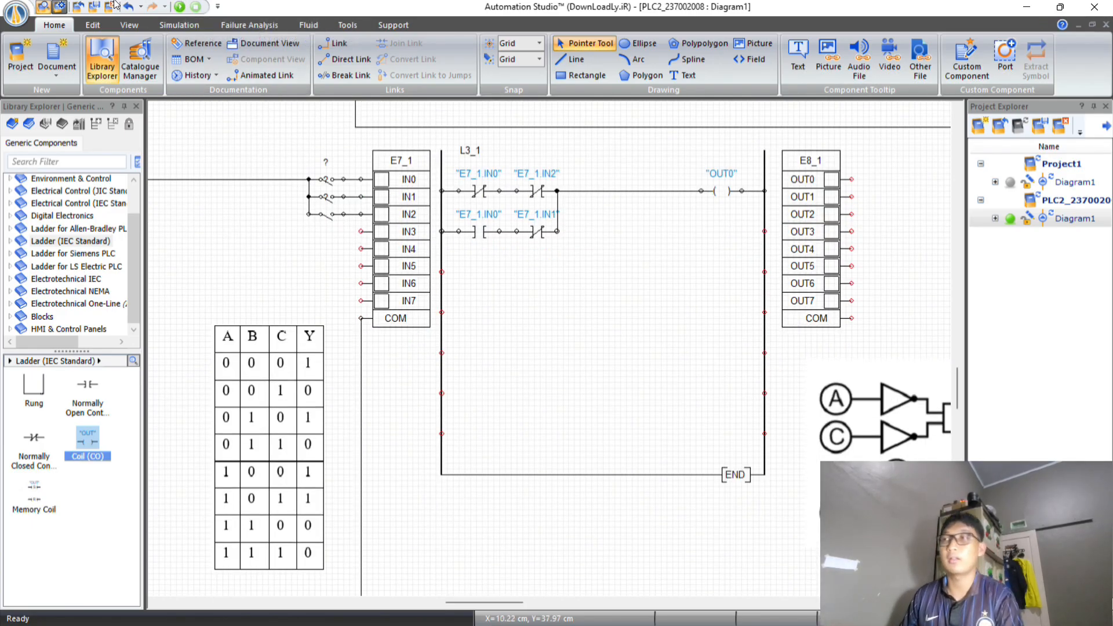
left_click(179, 6)
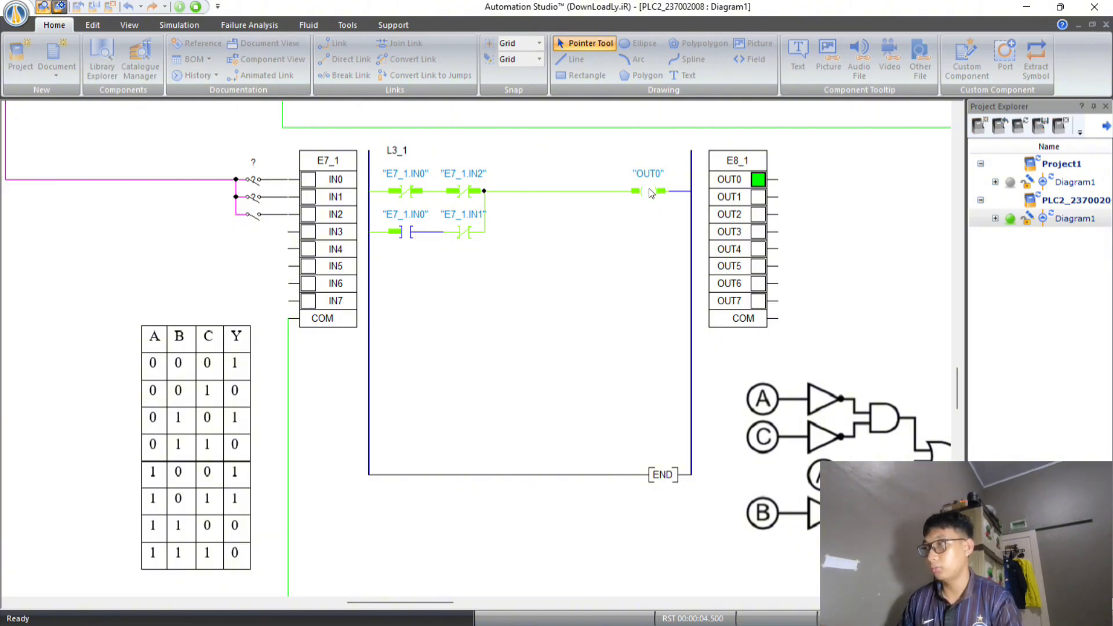
left_click(258, 224)
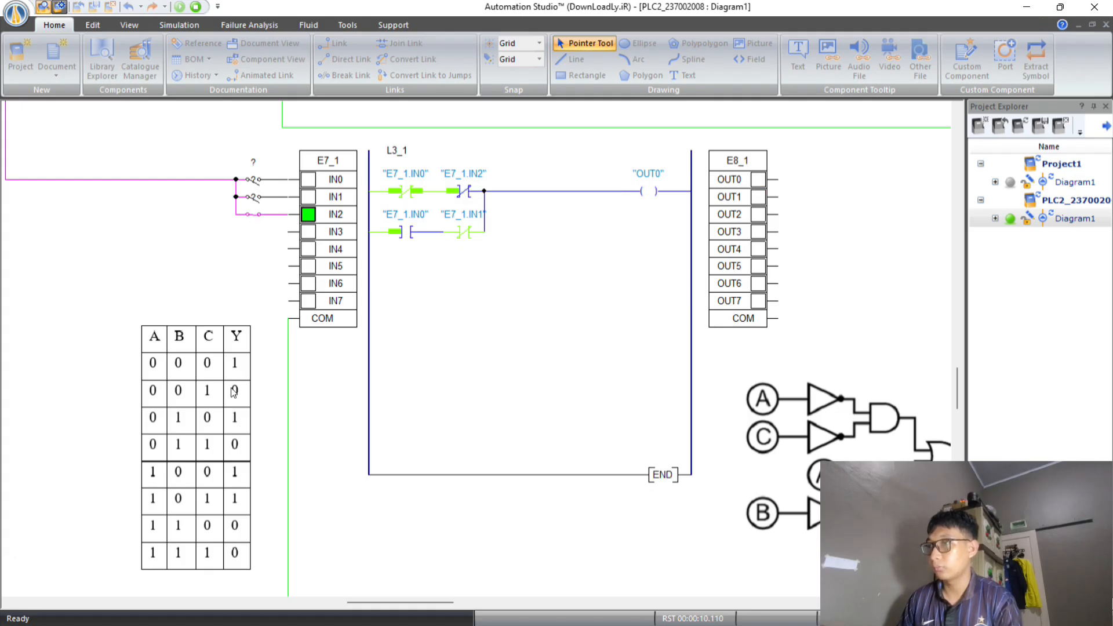
left_click(252, 223)
left_click(256, 199)
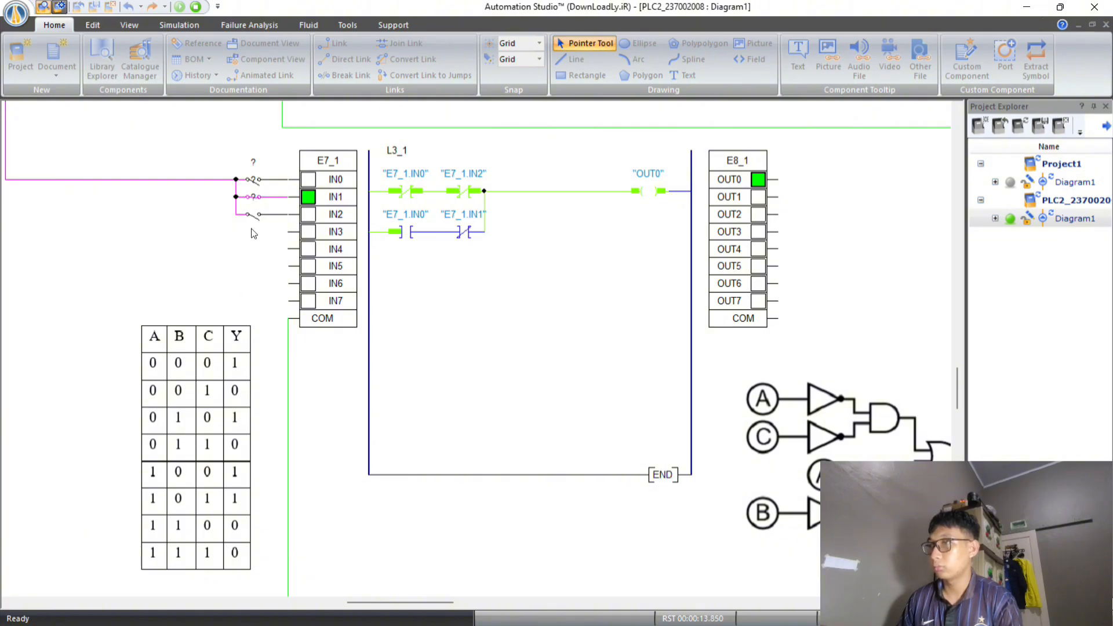
Test L3_1 with the IN1 and IN2 switches closed, and with only the IN0 switch closed.
left_click(256, 200)
left_click(256, 200)
left_click(257, 226)
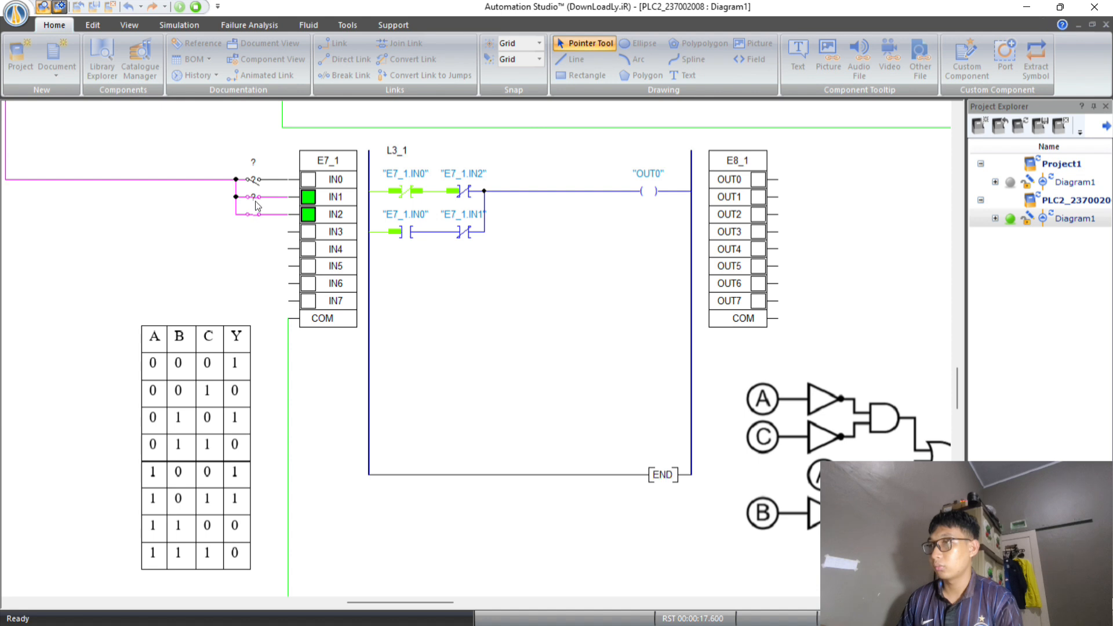
left_click(256, 200)
left_click(257, 216)
left_click(256, 183)
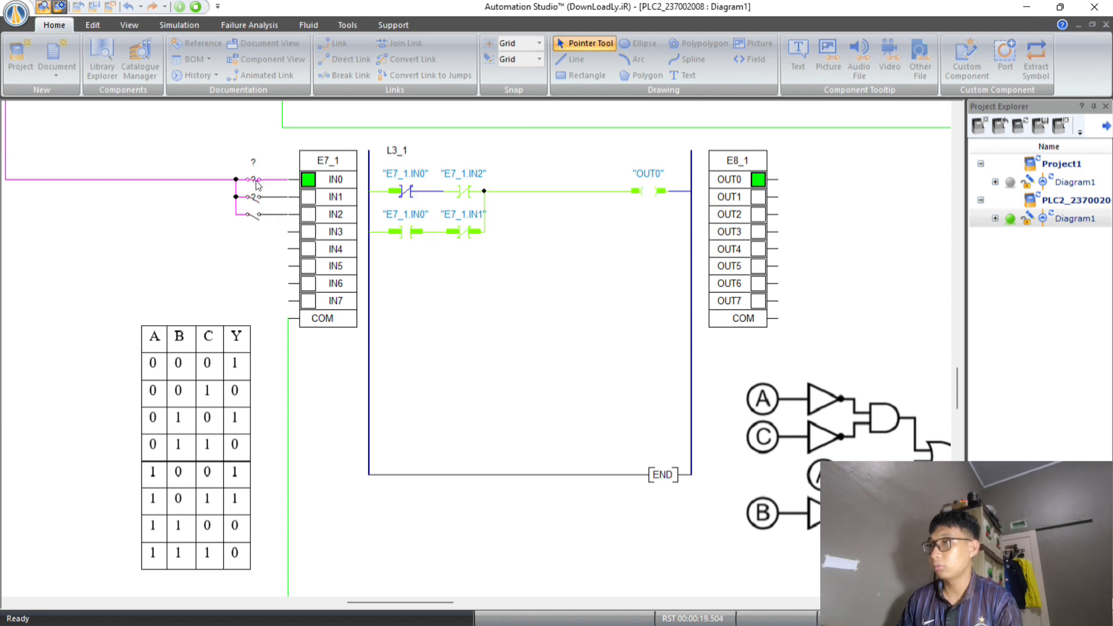
Test L3_1 with IN0 and IN2 closed, IN0 and IN1 closed, and all three closed, and stop the simulation.
left_click(255, 217)
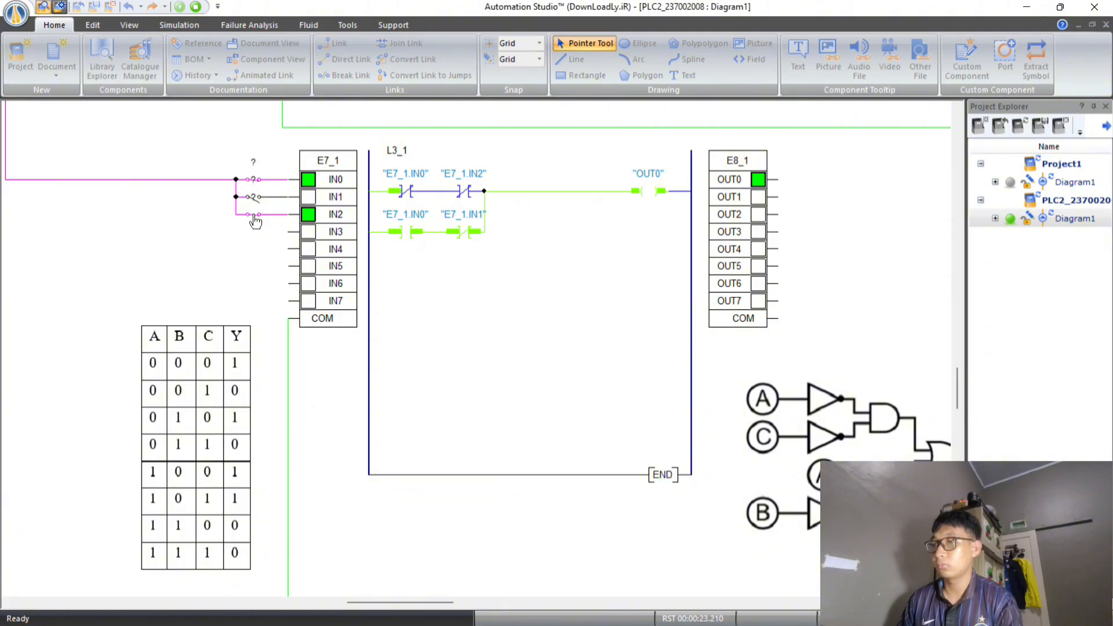
left_click(255, 215)
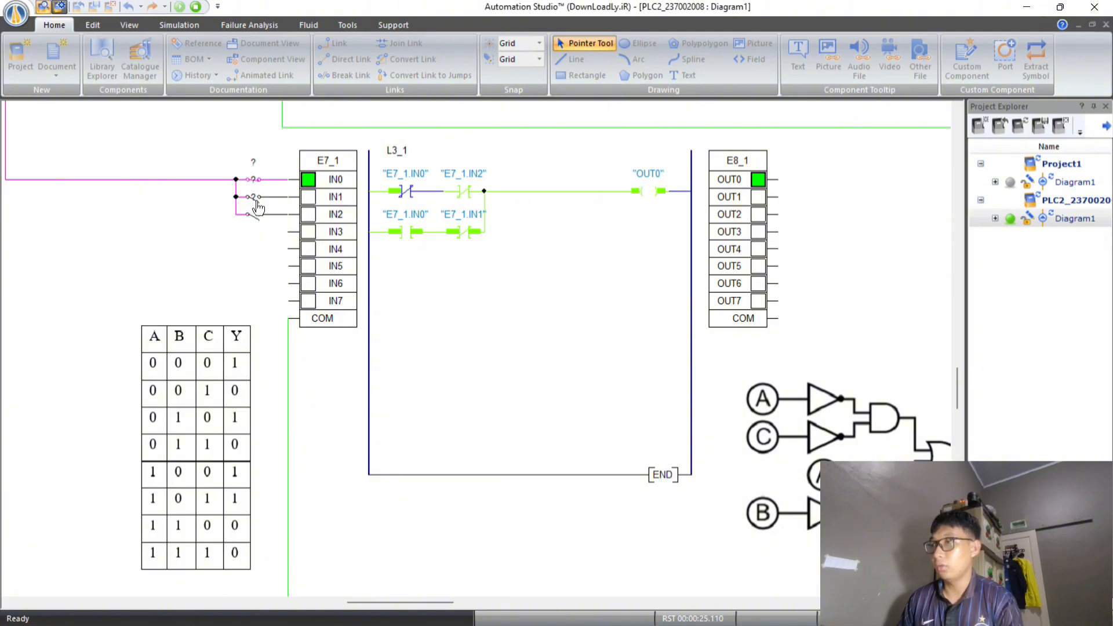
left_click(255, 198)
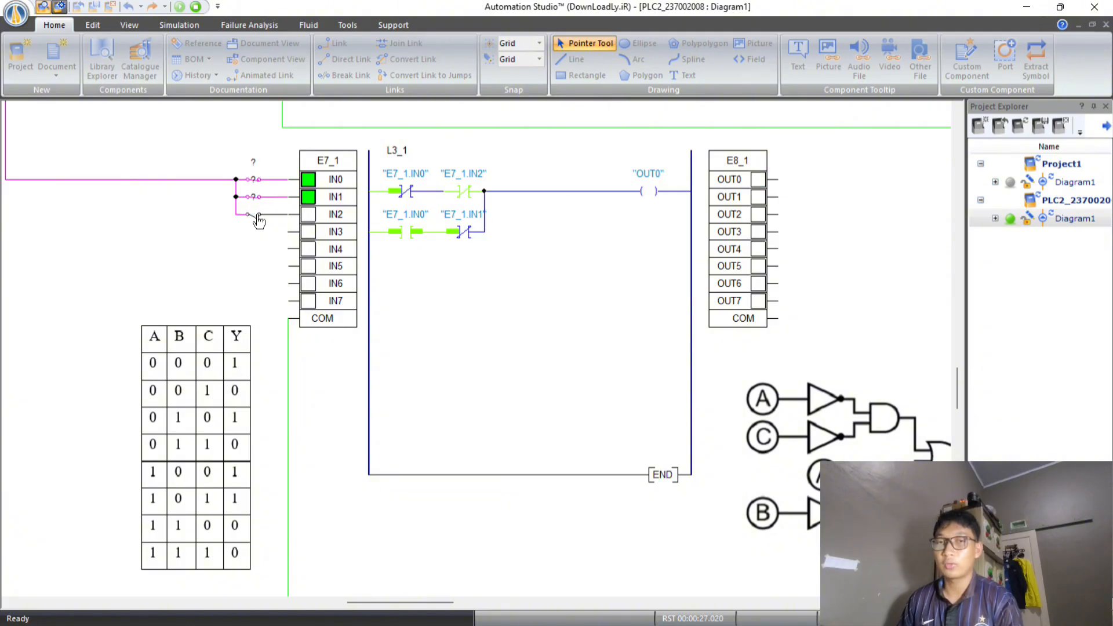
left_click(258, 215)
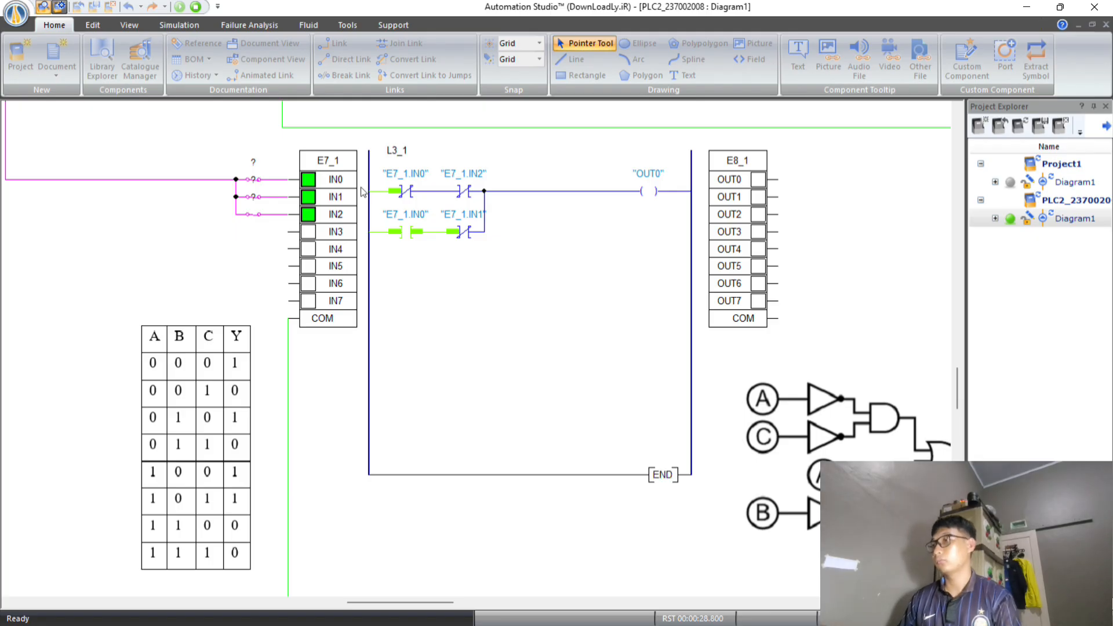
left_click(196, 7)
Examine the empty ladder L4_1 between modules E9_1 and E10_1, together with its truth table and logic gate circuit.
scroll(529, 318, "down", 2)
scroll(529, 307, "up", 4)
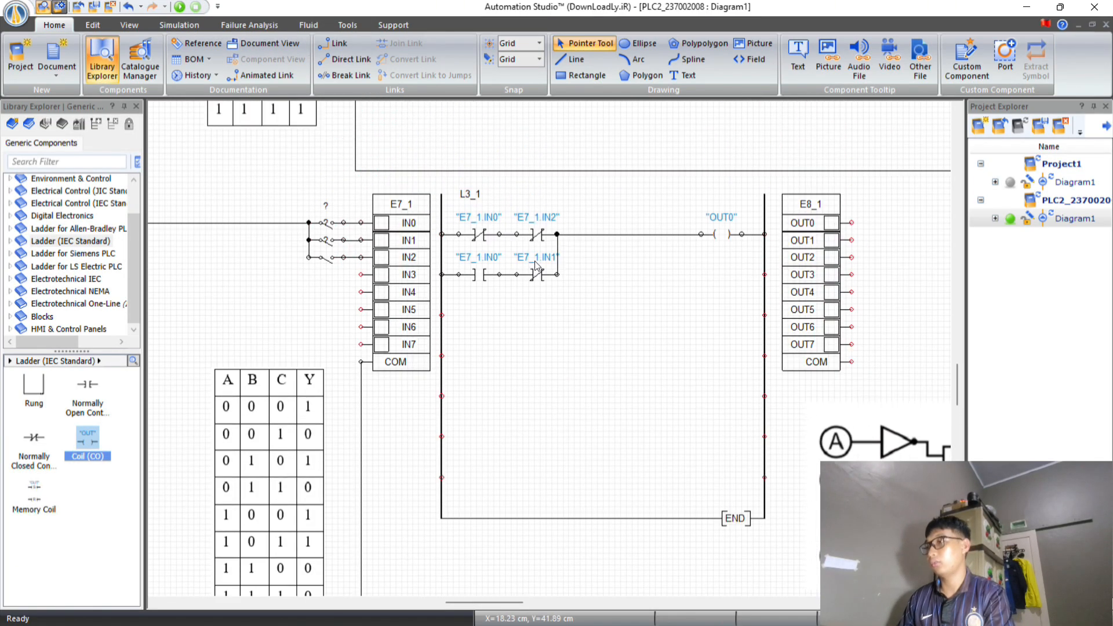
scroll(536, 267, "down", 6)
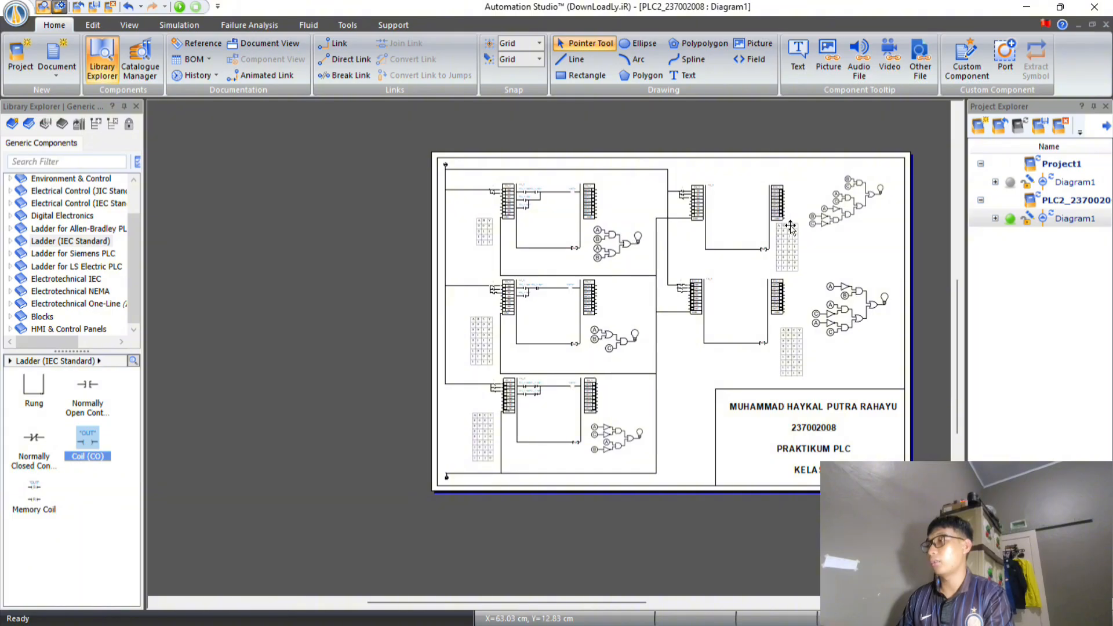
scroll(812, 224, "up", 1)
scroll(790, 253, "down", 1)
scroll(752, 228, "left", 1)
scroll(753, 227, "right", 2)
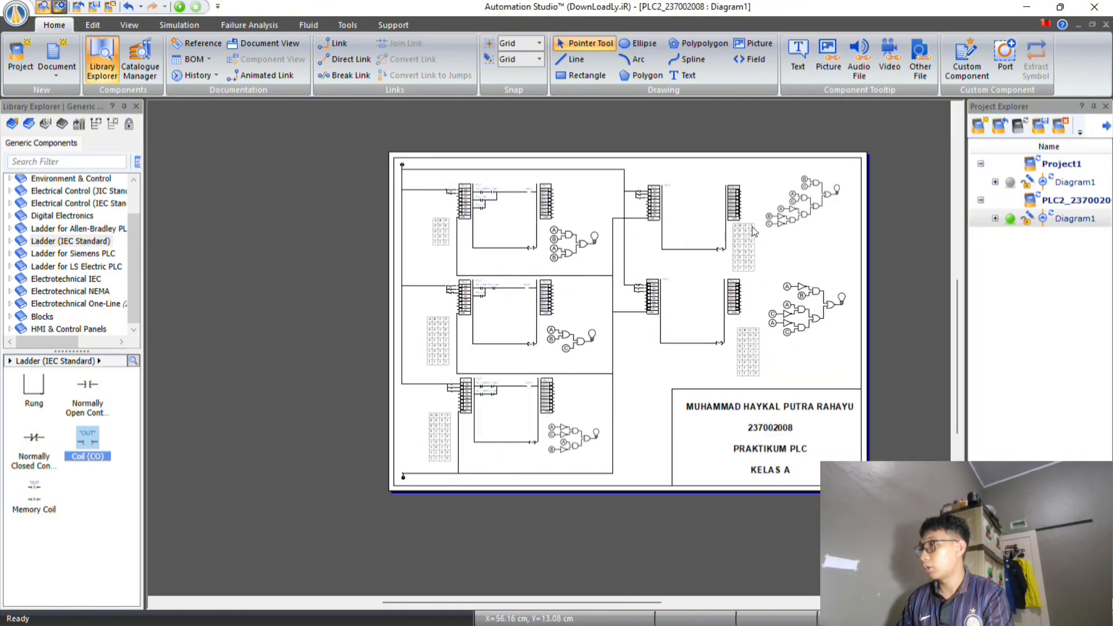
scroll(752, 227, "up", 5)
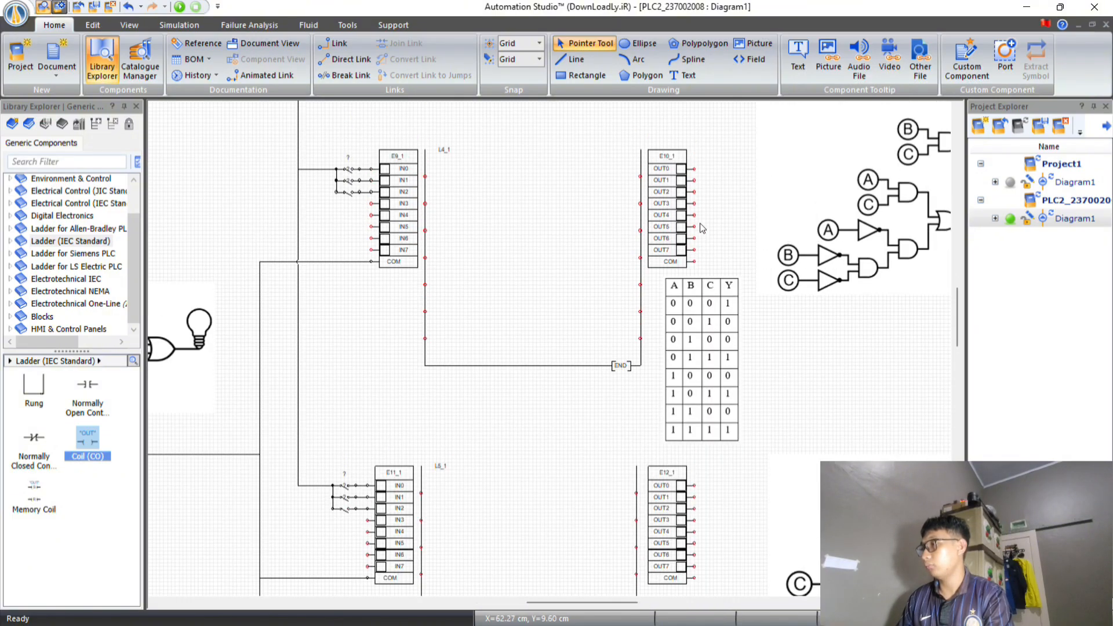
Place three normally closed contacts and a coil on L4_1's first row, and two normally open contacts on each of the next two rows.
scroll(702, 228, "up", 1)
scroll(715, 255, "down", 1)
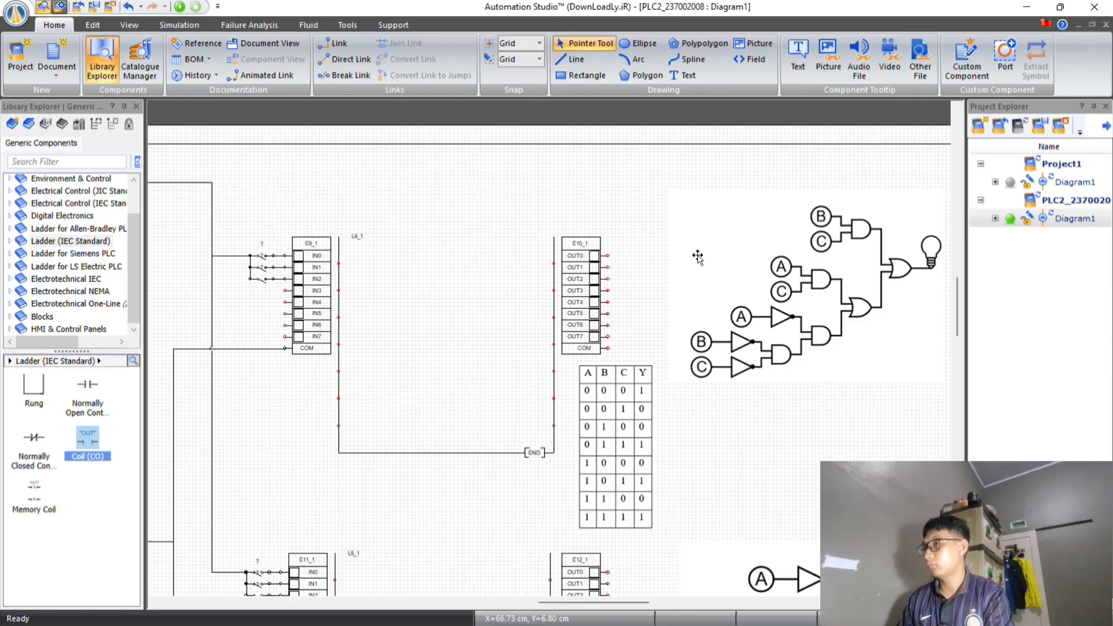
scroll(695, 256, "up", 1)
scroll(388, 331, "down", 1)
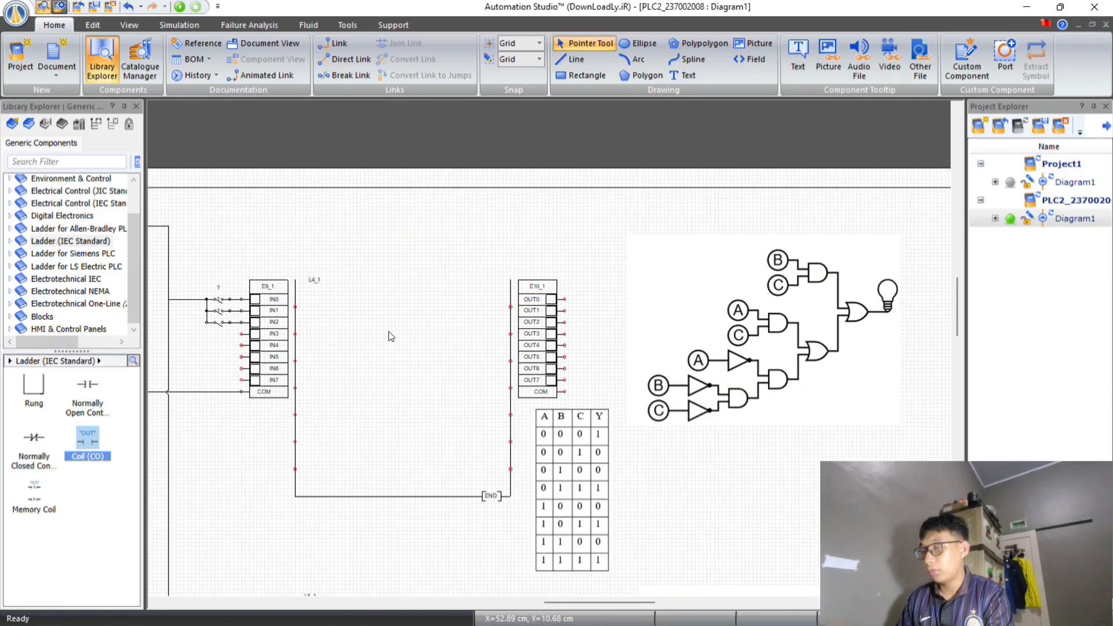
scroll(348, 327, "up", 1)
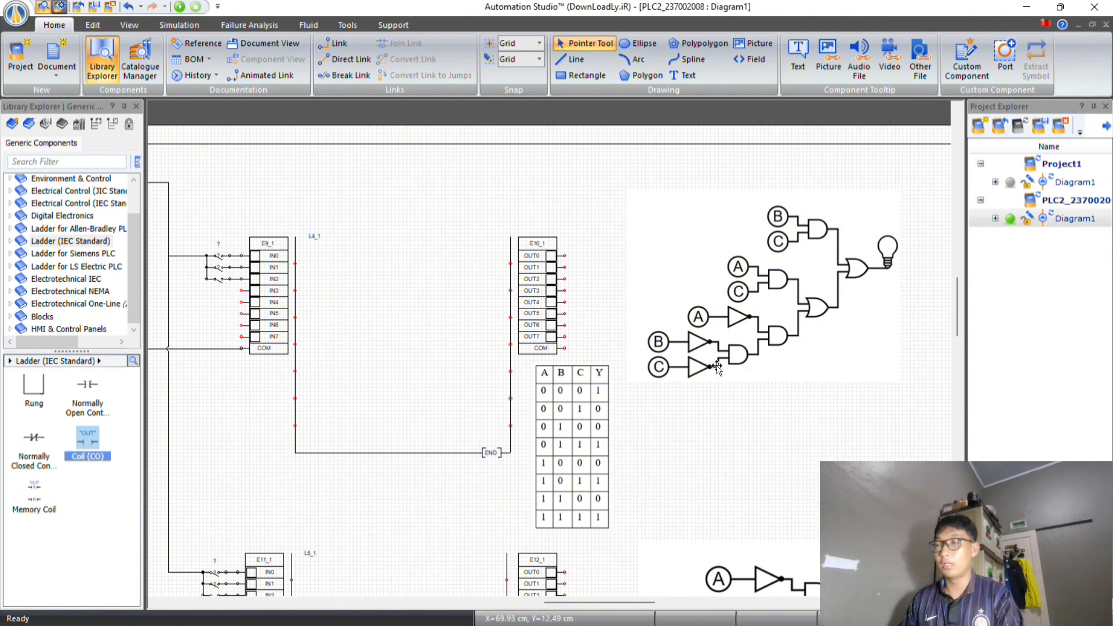
scroll(693, 363, "down", 1)
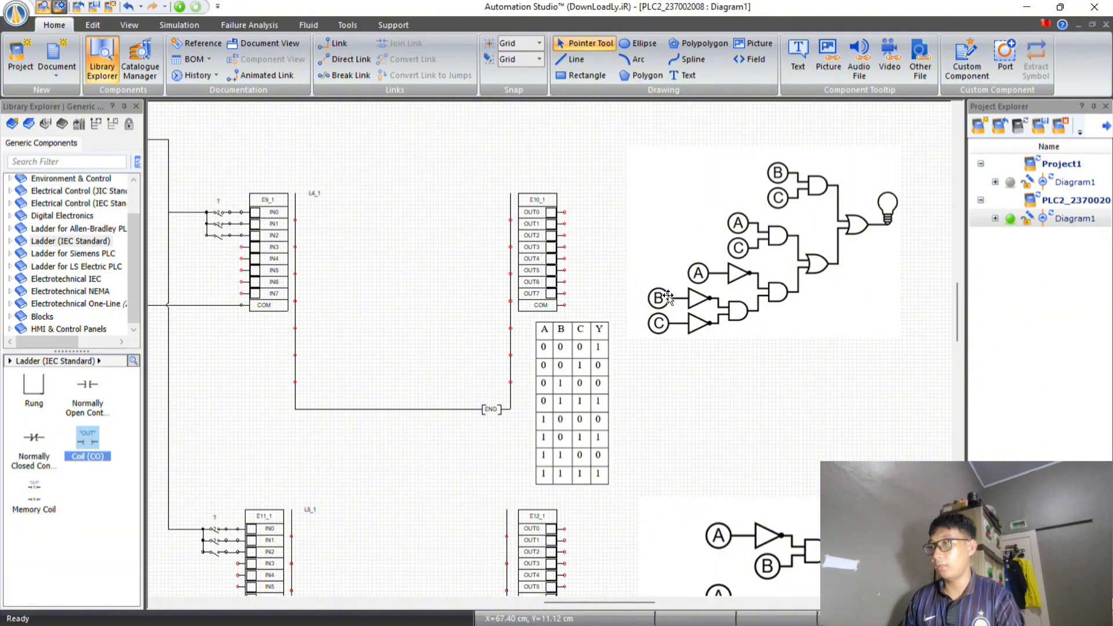
left_click(33, 452)
left_click_drag(23, 472, 321, 215)
left_click_drag(33, 439, 402, 215)
left_click_drag(87, 390, 322, 243)
left_click_drag(87, 389, 321, 270)
left_click_drag(87, 388, 360, 271)
left_click_drag(87, 441, 482, 216)
Wire L4_1's contact rows from the left rail and join both lower branches to the first row ahead of the coil.
left_click_drag(294, 220, 307, 220)
left_click_drag(333, 220, 386, 220)
mouse_move(414, 221)
left_mouse_down()
mouse_move(468, 220)
mouse_move(418, 220)
left_mouse_up()
left_click_drag(295, 247, 345, 247)
left_click_drag(295, 274, 345, 274)
left_click_drag(372, 274, 418, 247)
Assign E9_1.IN1, E9_1.IN2 and E9_1.IN0, in that order, to the three normally closed contacts on L4_1's first row.
double_click(320, 220)
scroll(648, 372, "down", 8)
double_click(611, 323)
left_click(834, 136)
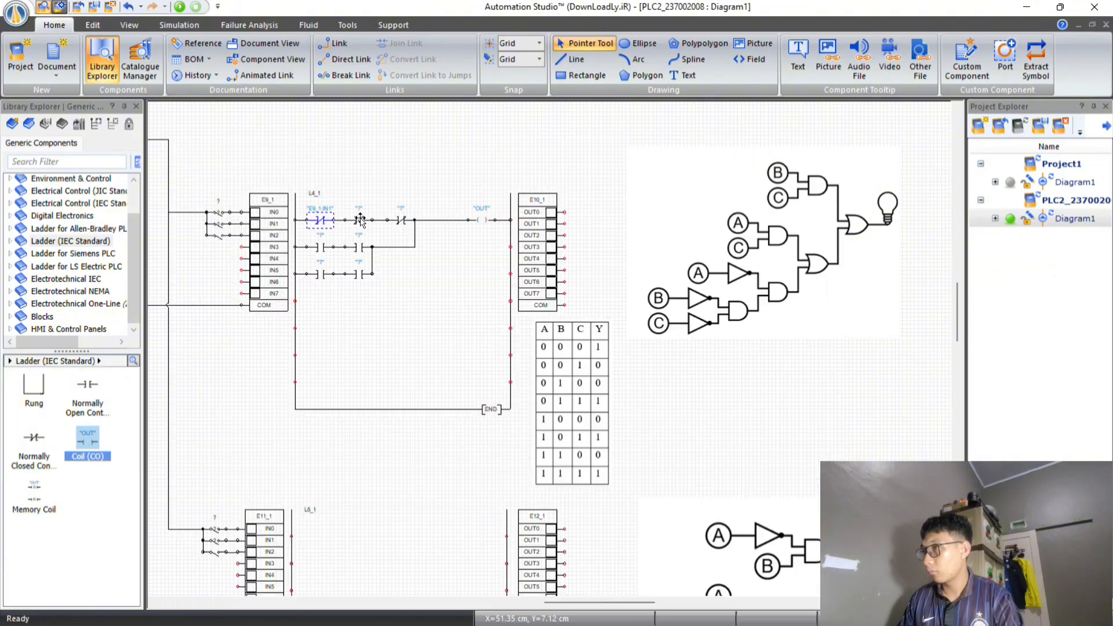
double_click(360, 221)
scroll(632, 348, "down", 8)
double_click(626, 412)
left_click(834, 136)
double_click(399, 220)
scroll(632, 348, "down", 8)
double_click(618, 359)
left_click(834, 136)
Assign E9_1.IN0 and E9_1.IN2 to the two normally open contacts on L4_1's second row.
double_click(321, 247)
scroll(628, 328, "down", 8)
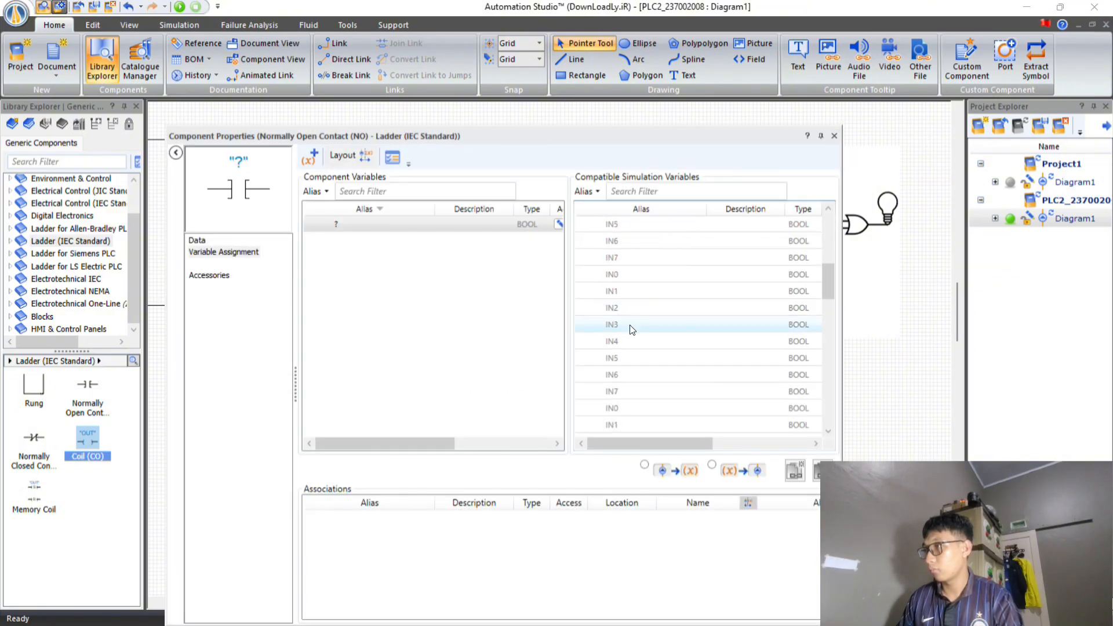
double_click(626, 409)
double_click(360, 247)
scroll(614, 344, "down", 8)
double_click(614, 342)
left_click(834, 137)
Assign E9_1.IN1 and E9_1.IN2 to the two normally open contacts on L4_1's third row.
double_click(320, 274)
scroll(626, 343, "down", 8)
double_click(620, 358)
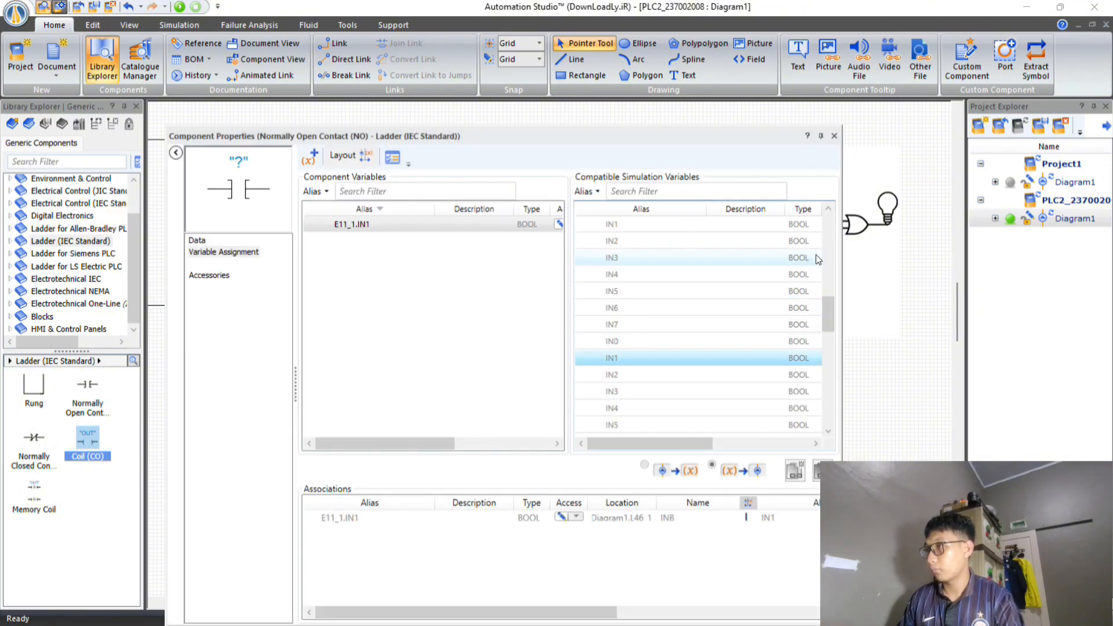
scroll(663, 350, "down", 8)
left_click(833, 136)
double_click(330, 277)
double_click(610, 375)
left_click(834, 136)
double_click(359, 274)
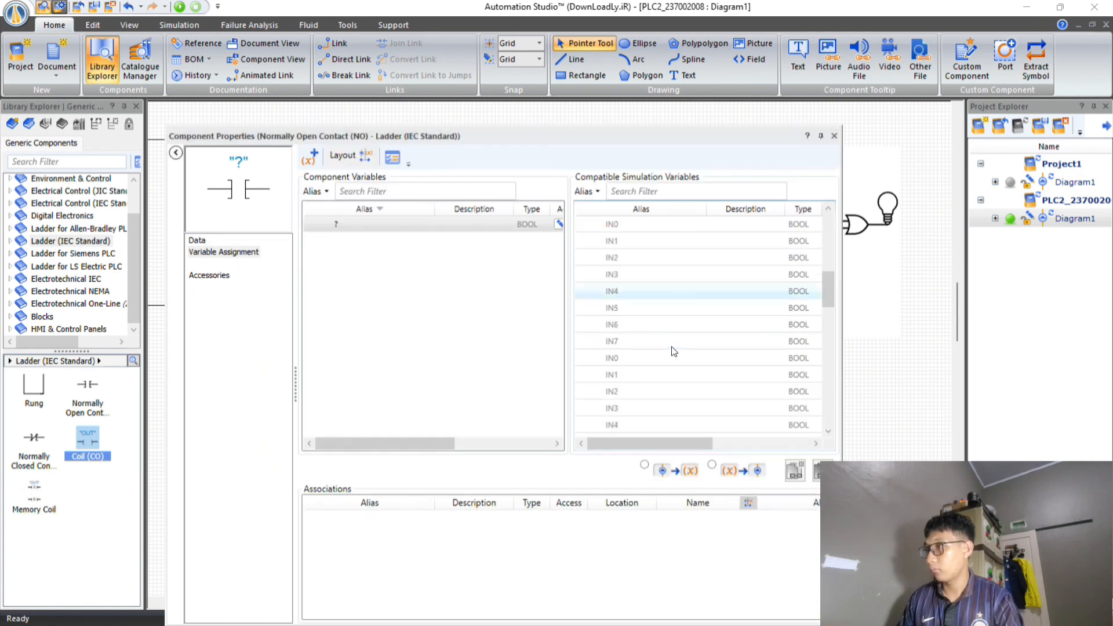
double_click(617, 342)
left_click(834, 136)
Assign the OUT0 variable of output module E10_1 to L4_1's coil.
double_click(481, 220)
scroll(642, 309, "down", 7)
scroll(642, 309, "up", 3)
double_click(621, 241)
mouse_move(647, 443)
left_mouse_down()
mouse_move(725, 445)
mouse_move(628, 443)
left_mouse_up()
scroll(689, 347, "up", 8)
scroll(654, 310, "down", 10)
left_click(834, 136)
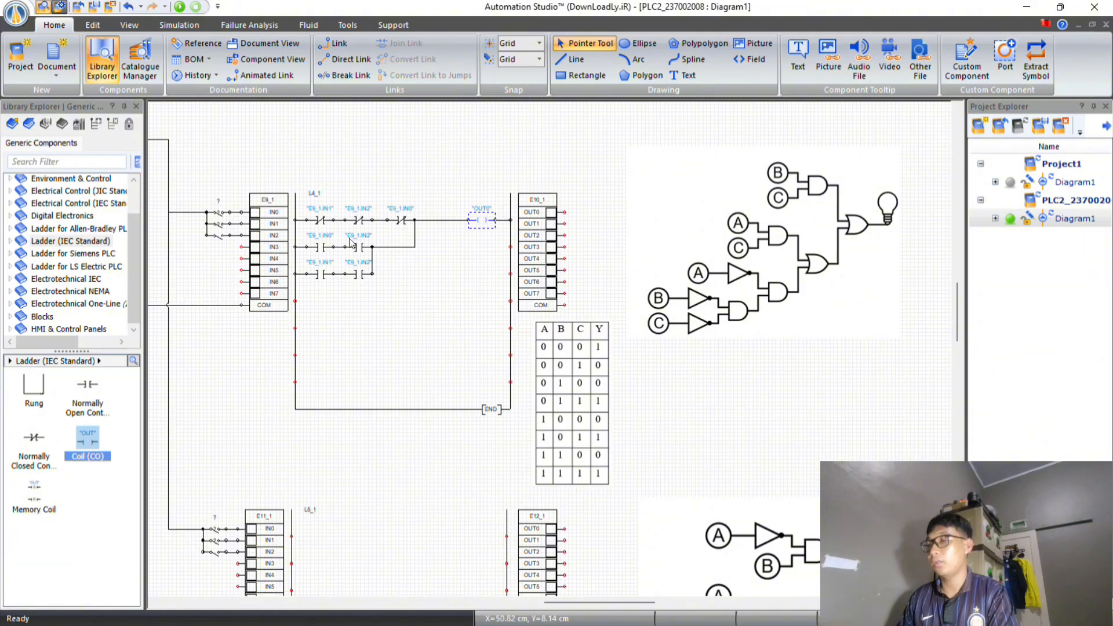
Compare the wired L4_1 ladder with its logic gate circuit and truth table.
scroll(328, 255, "up", 2)
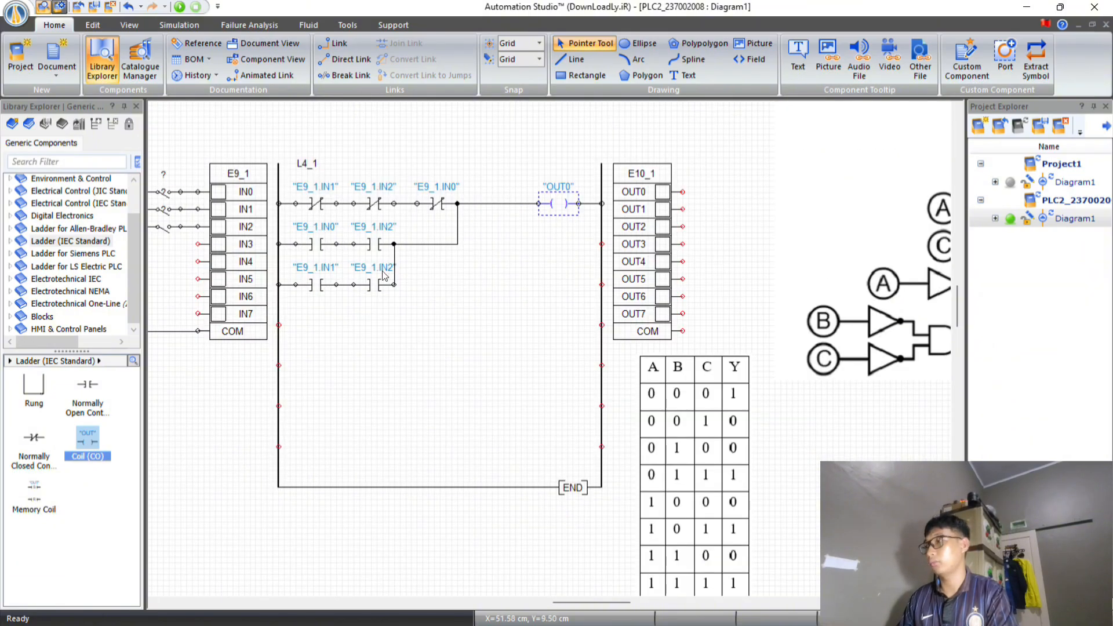
scroll(861, 311, "down", 1)
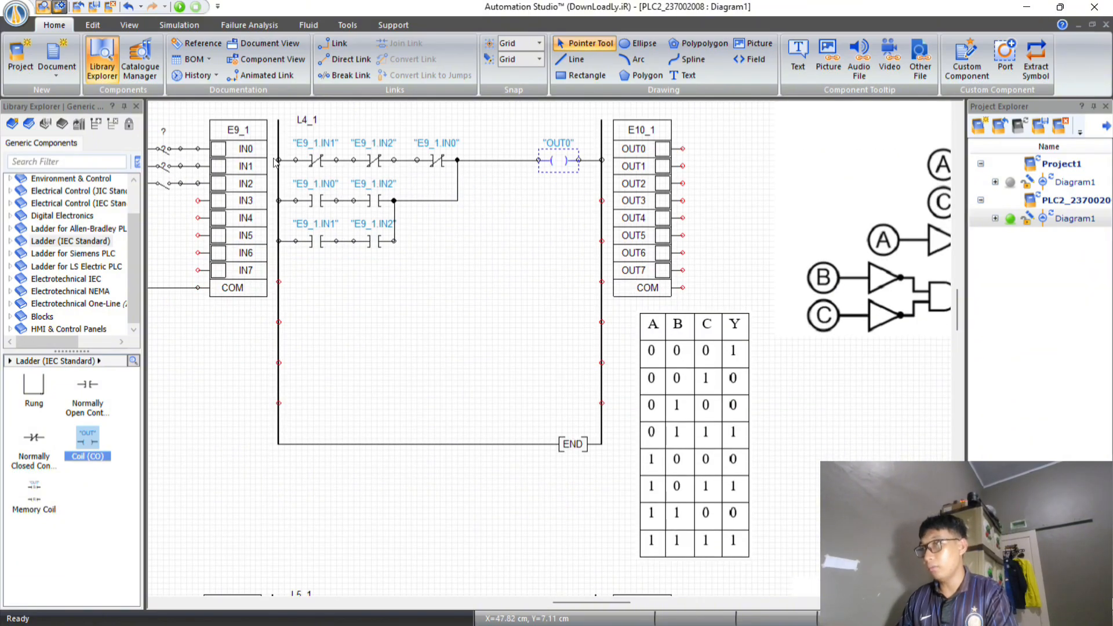
scroll(704, 371, "right", 2)
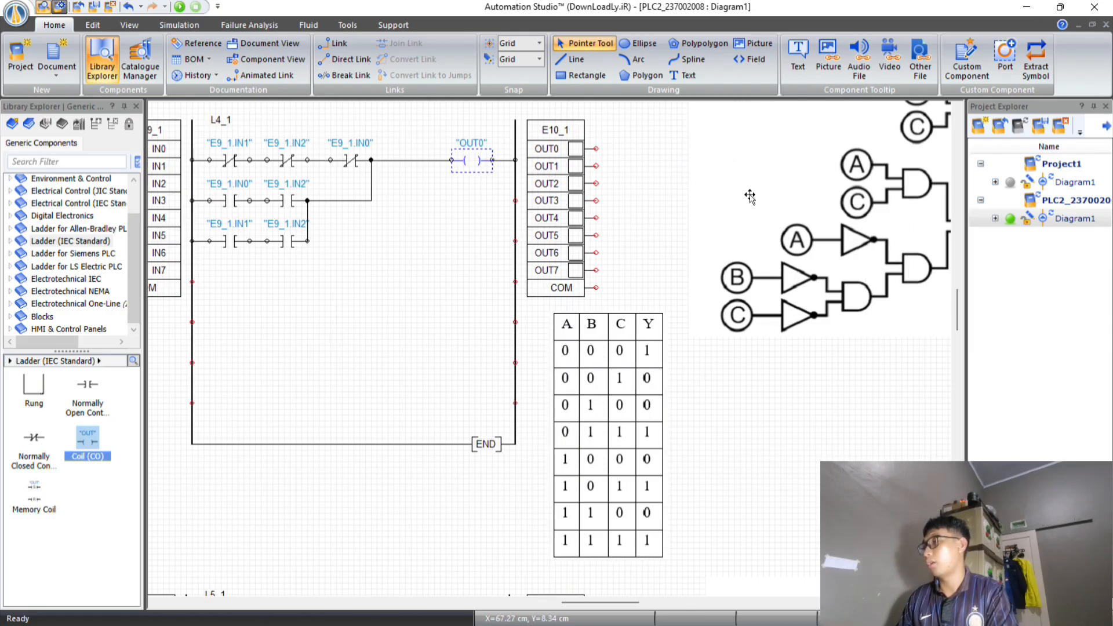
scroll(784, 272, "right", 2)
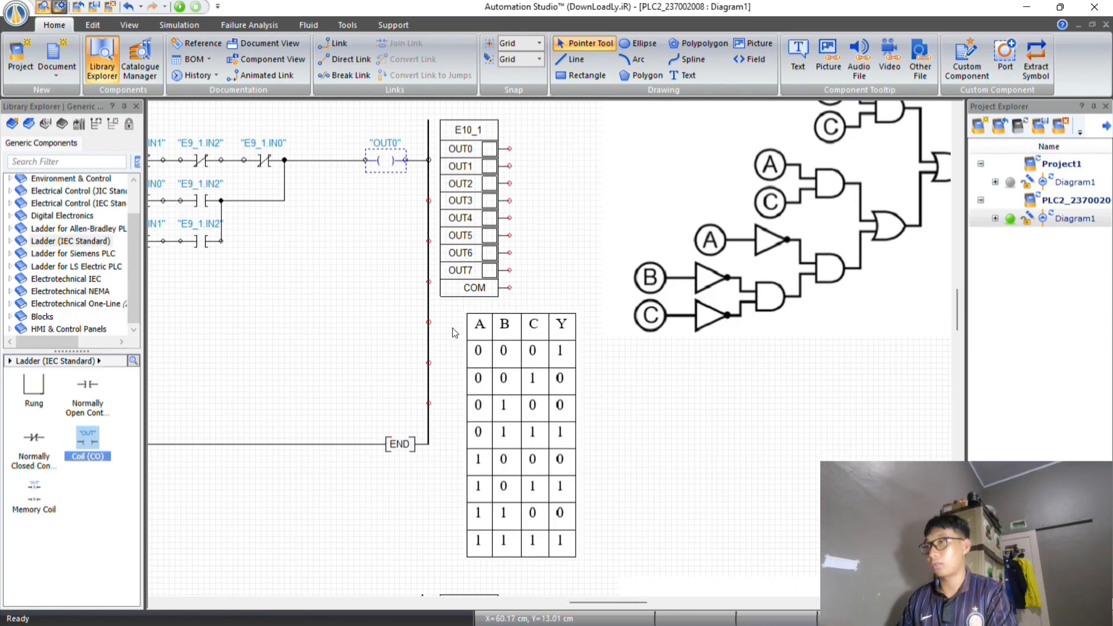
scroll(246, 279, "right", 2)
scroll(244, 243, "left", 6)
scroll(245, 229, "left", 2)
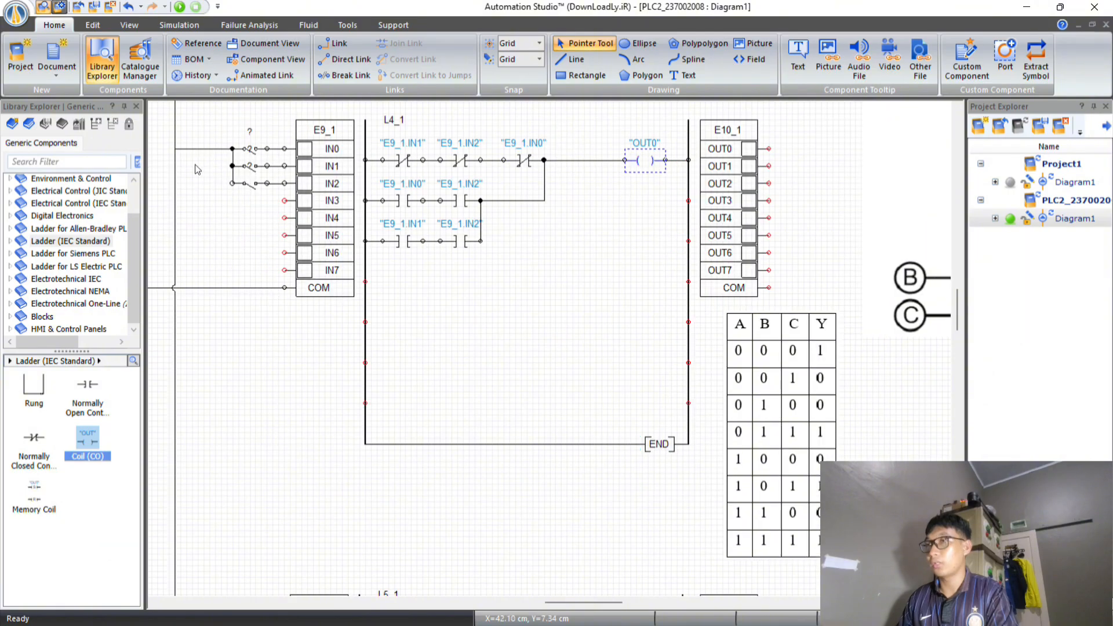
Start the simulation and test ladder L4_1 with all switches open, with only IN2 closed, and with only IN1 closed.
left_click(180, 8)
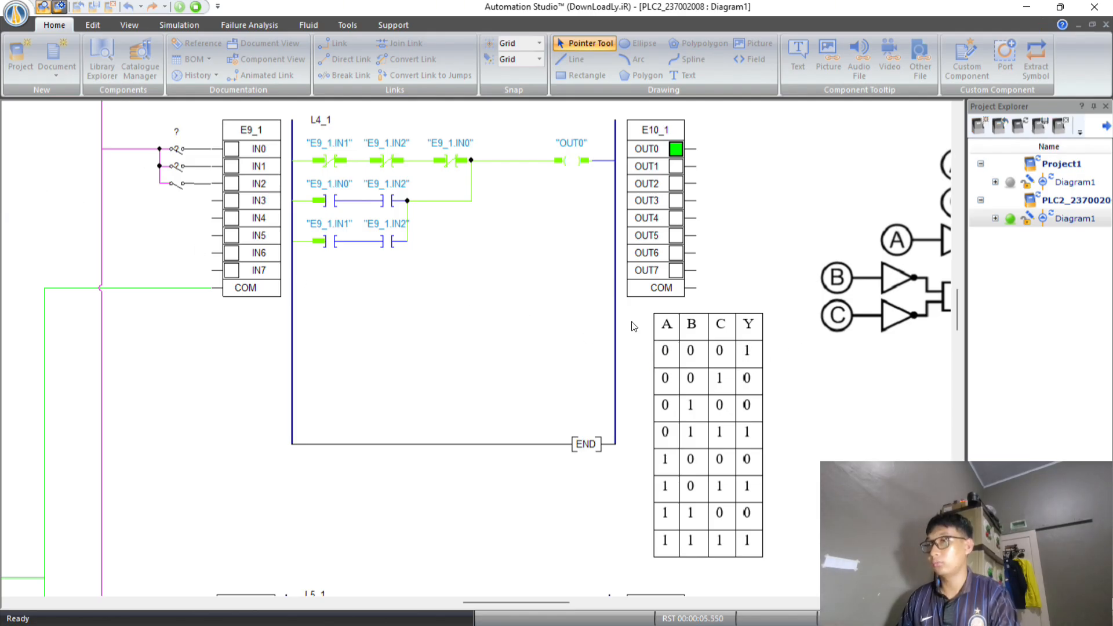
left_click(181, 187)
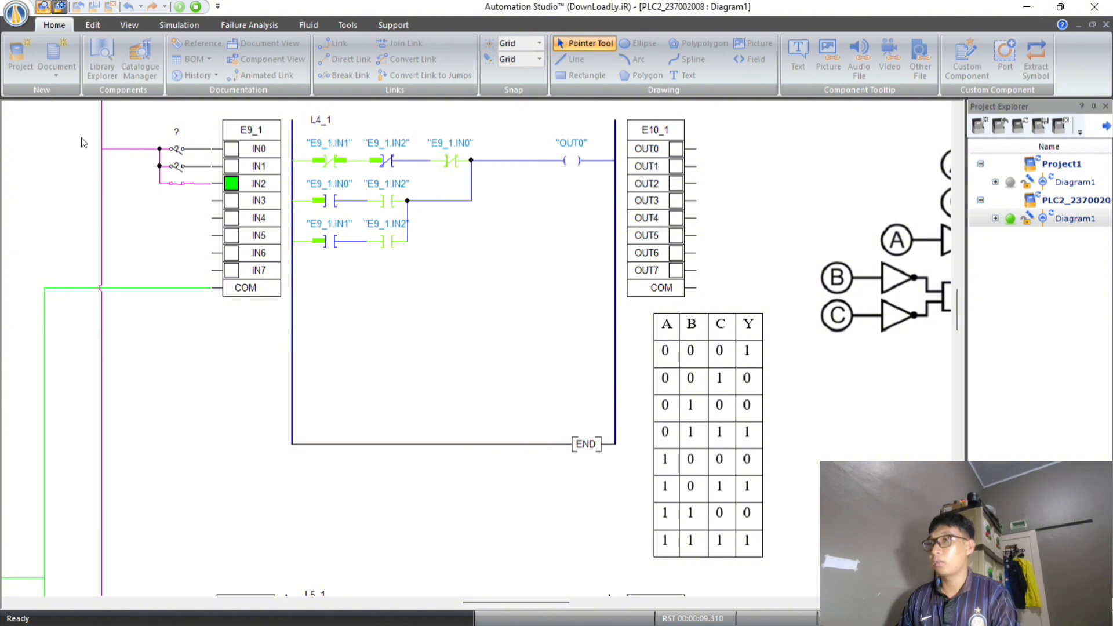
left_click(183, 185)
left_click(176, 166)
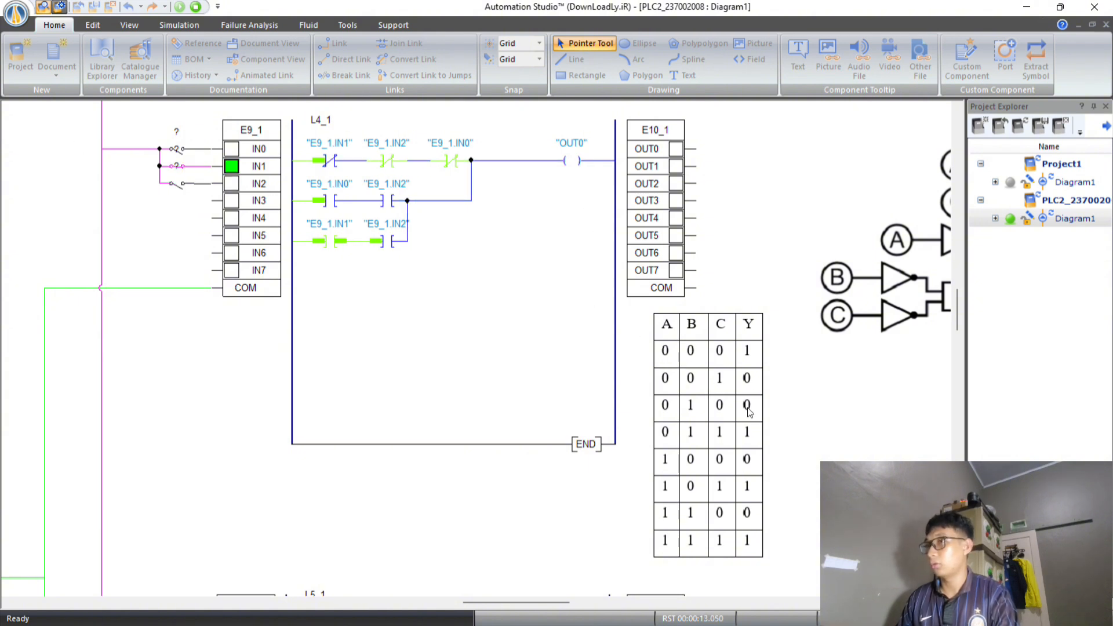
Test L4_1 with the IN1 and IN2 switches closed, and with only the IN0 switch closed.
left_click(173, 185)
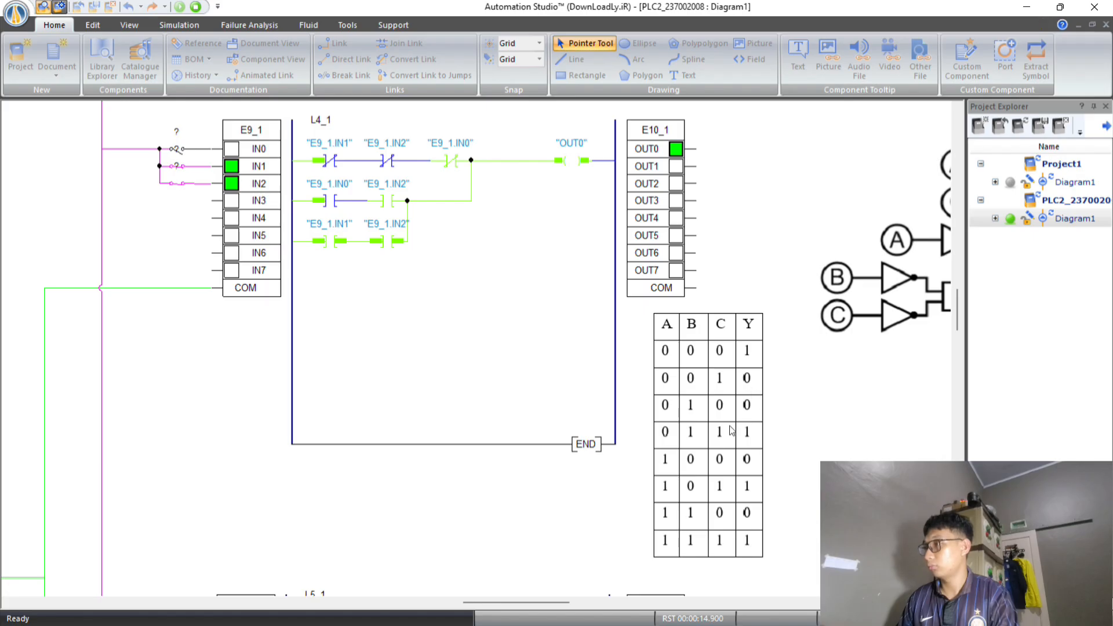
left_click(174, 155)
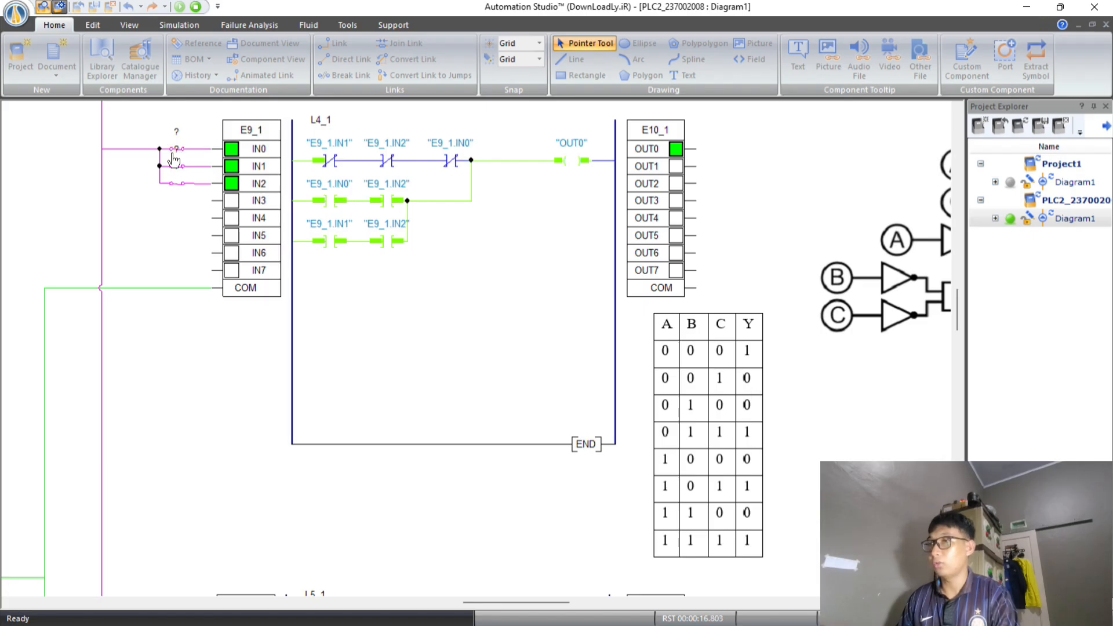
left_click(174, 160)
left_click(174, 184)
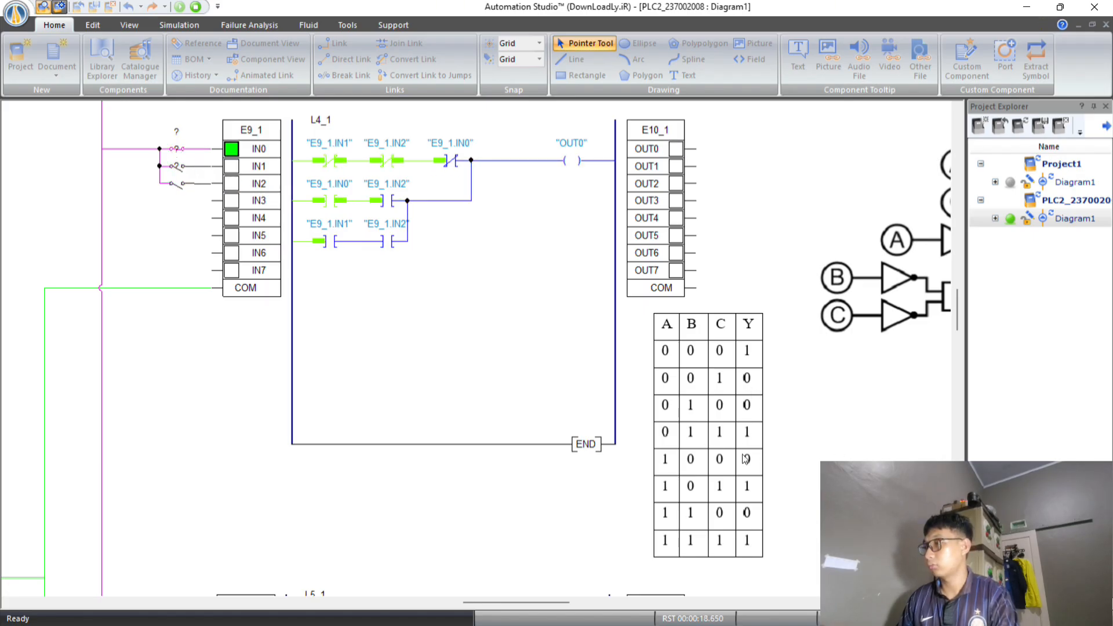
Test L4_1 with IN0 and IN2 closed, IN0 and IN1 closed, and all three closed, and stop the simulation.
left_click(174, 185)
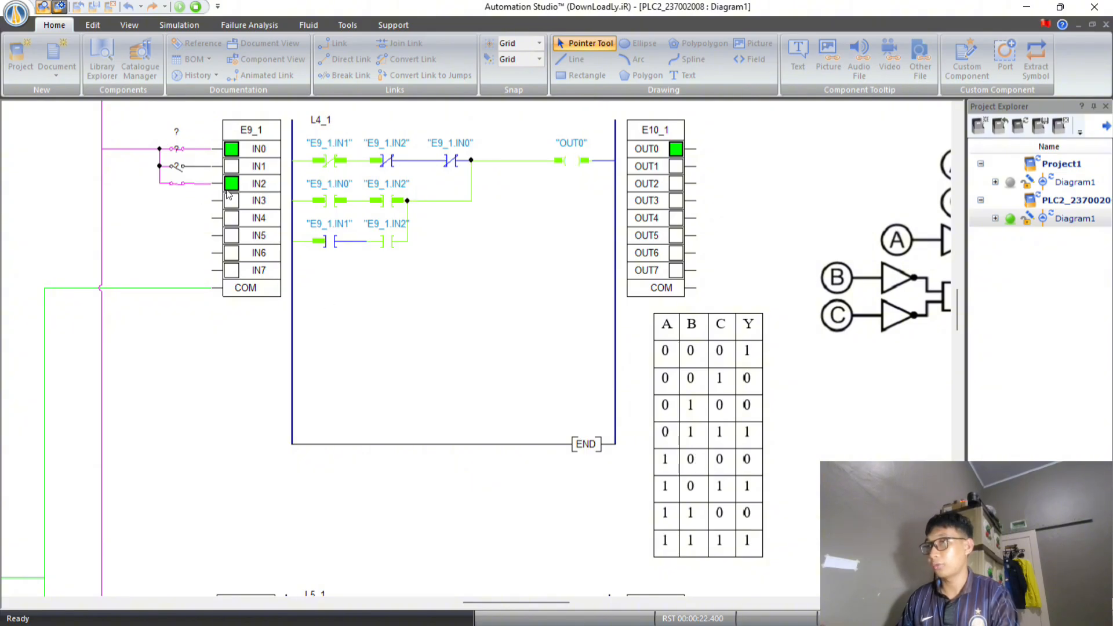
left_click(168, 185)
left_click(178, 168)
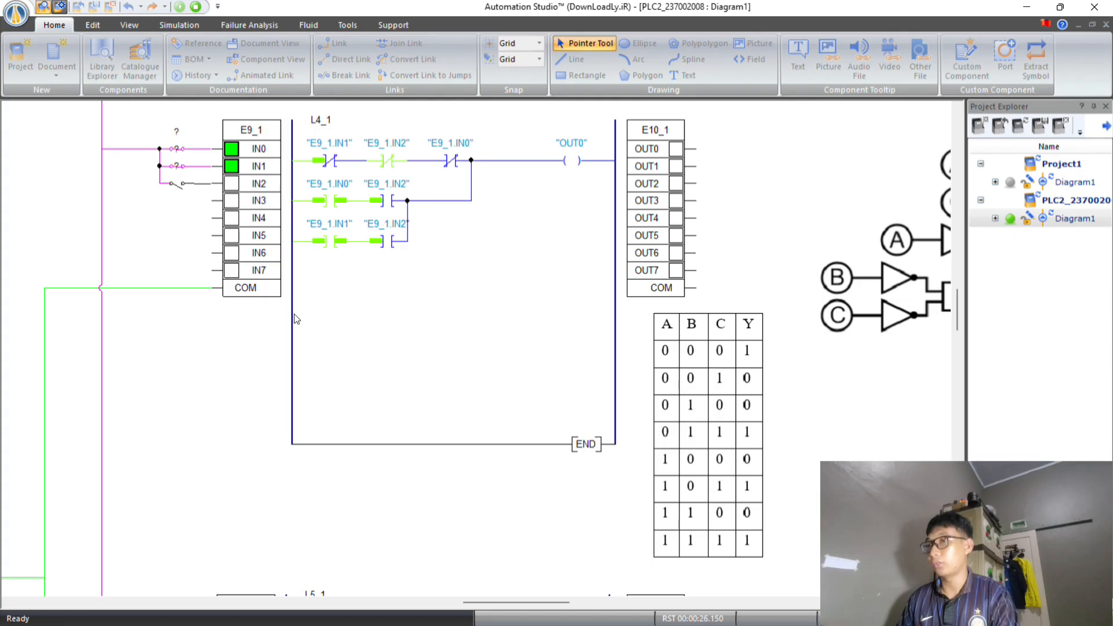
left_click(178, 186)
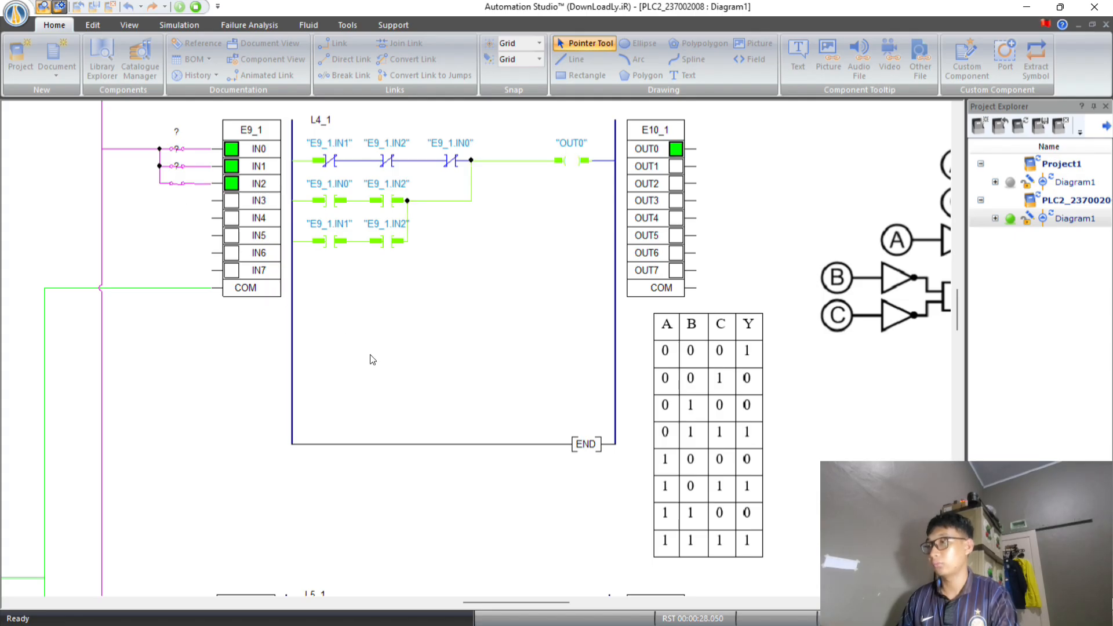
left_click(178, 167)
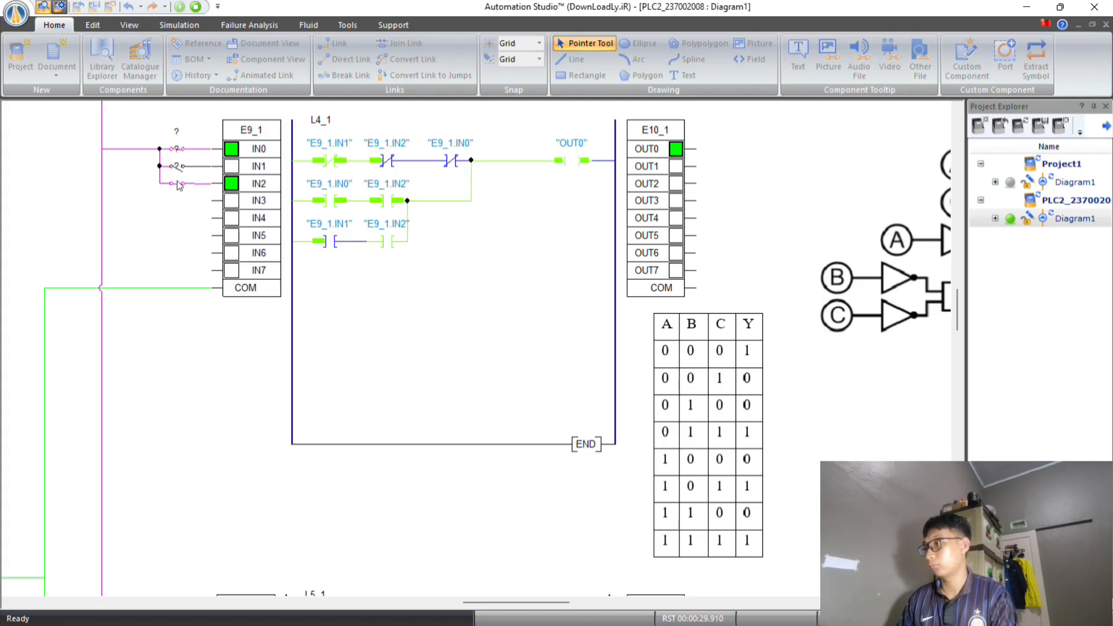
left_click(178, 186)
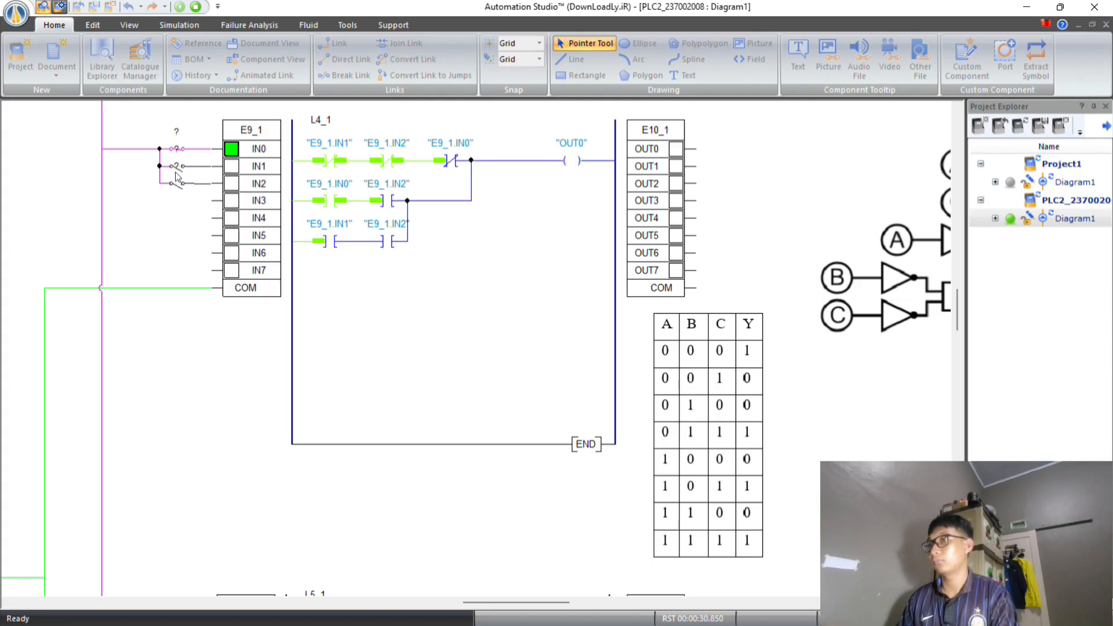
left_click(196, 6)
Place three rows of two contacts in L5_1: normally closed then open, normally open then closed, and normally closed then open.
scroll(521, 272, "down", 5)
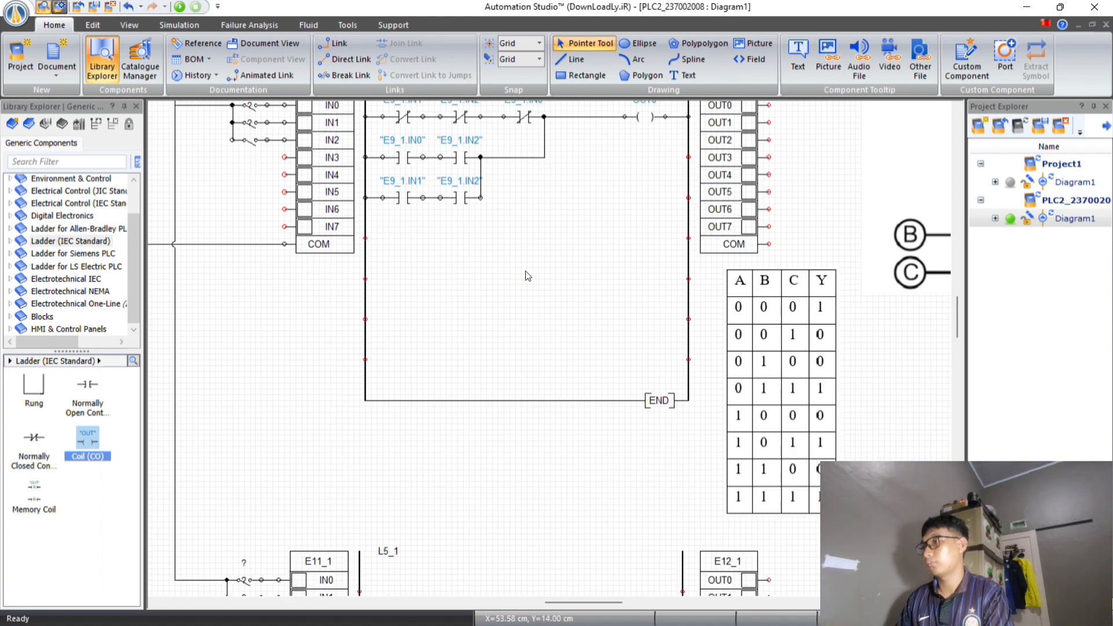
scroll(513, 273, "down", 5)
scroll(513, 273, "right", 3)
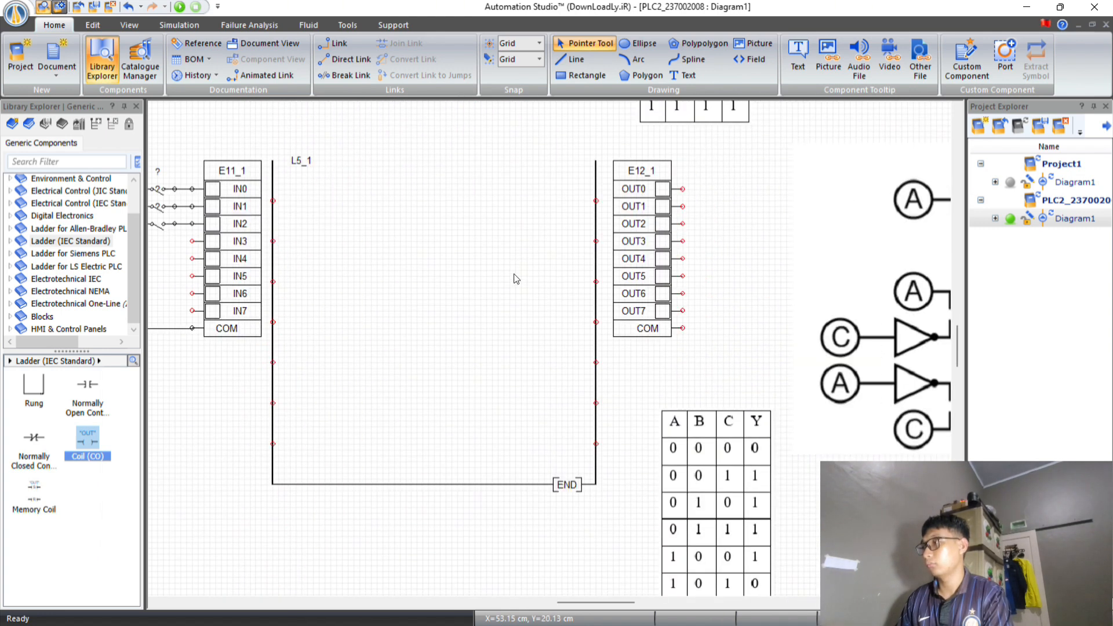
scroll(458, 269, "left", 2)
scroll(435, 267, "down", 1)
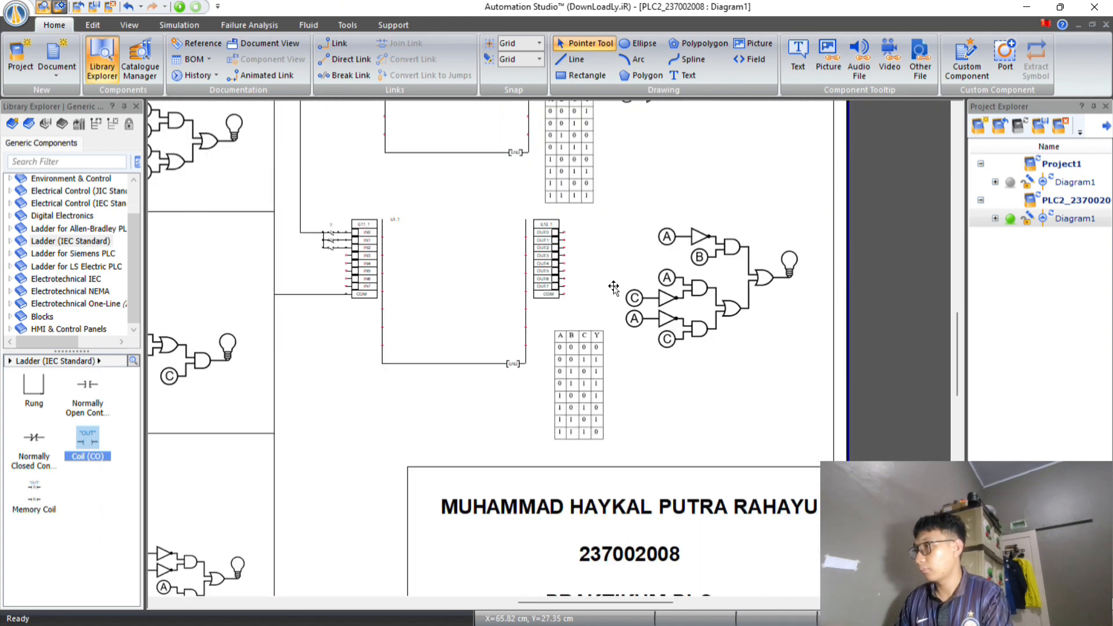
scroll(593, 284, "down", 1)
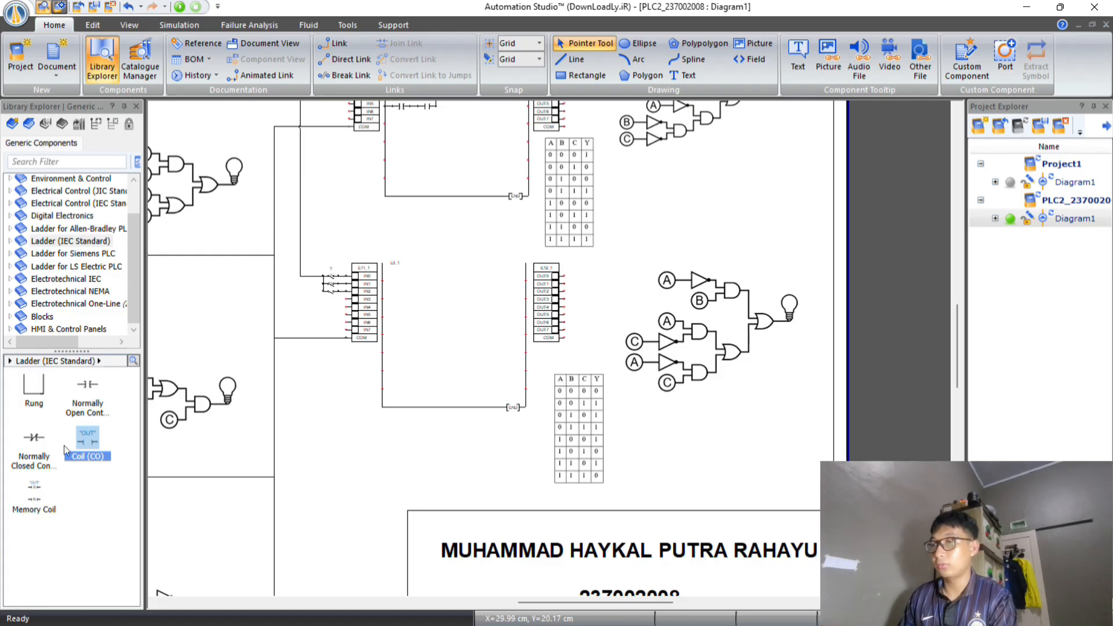
left_click_drag(36, 439, 402, 280)
left_click_drag(87, 386, 392, 288)
scroll(420, 307, "up", 2)
left_click(35, 439)
left_click_drag(34, 439, 430, 289)
left_click_drag(387, 294, 392, 295)
left_click(426, 254)
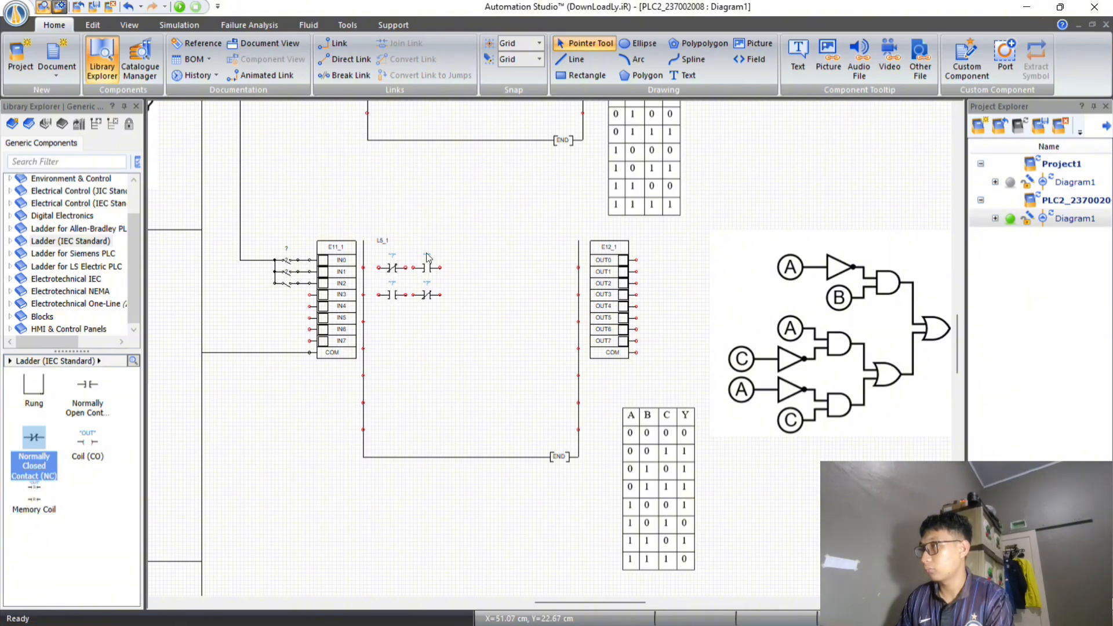
left_click_drag(34, 439, 393, 317)
left_click_drag(87, 385, 428, 317)
Wire L5_1's three contact rows from the left rail and join their ends in parallel.
scroll(413, 294, "up", 2)
left_click_drag(300, 235, 413, 235)
left_click_drag(300, 296, 335, 296)
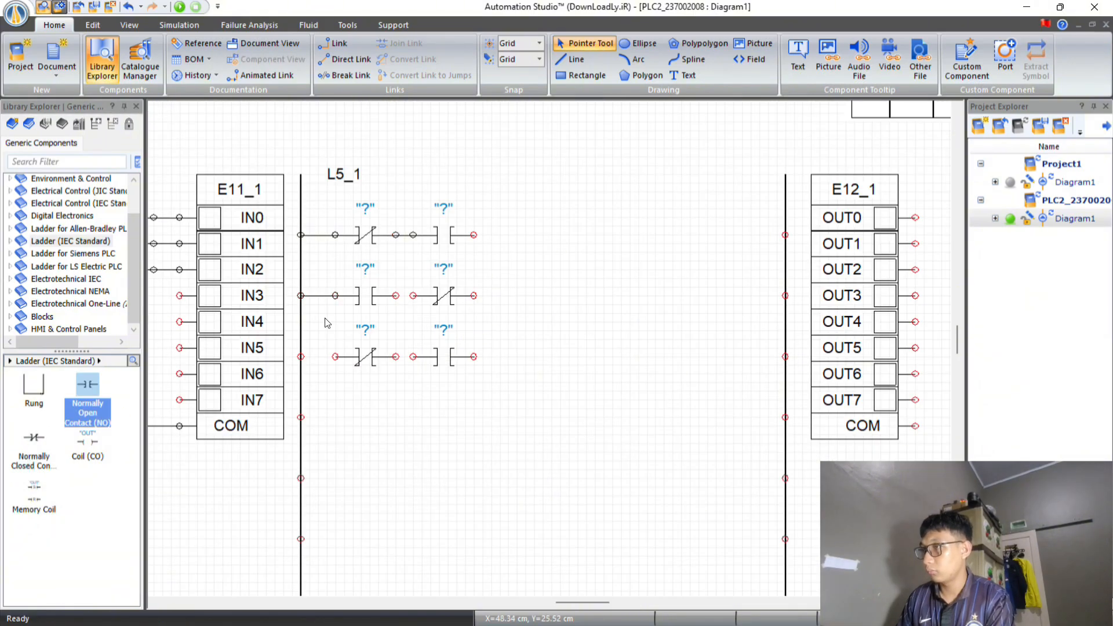
left_click_drag(300, 356, 335, 357)
left_click_drag(474, 234, 473, 295)
left_click_drag(474, 357, 474, 296)
Add a coil at the right rail on L5_1's first row and connect it to the joined contact branches.
left_click_drag(87, 440, 785, 234)
left_click(678, 374)
left_click_drag(698, 235, 473, 235)
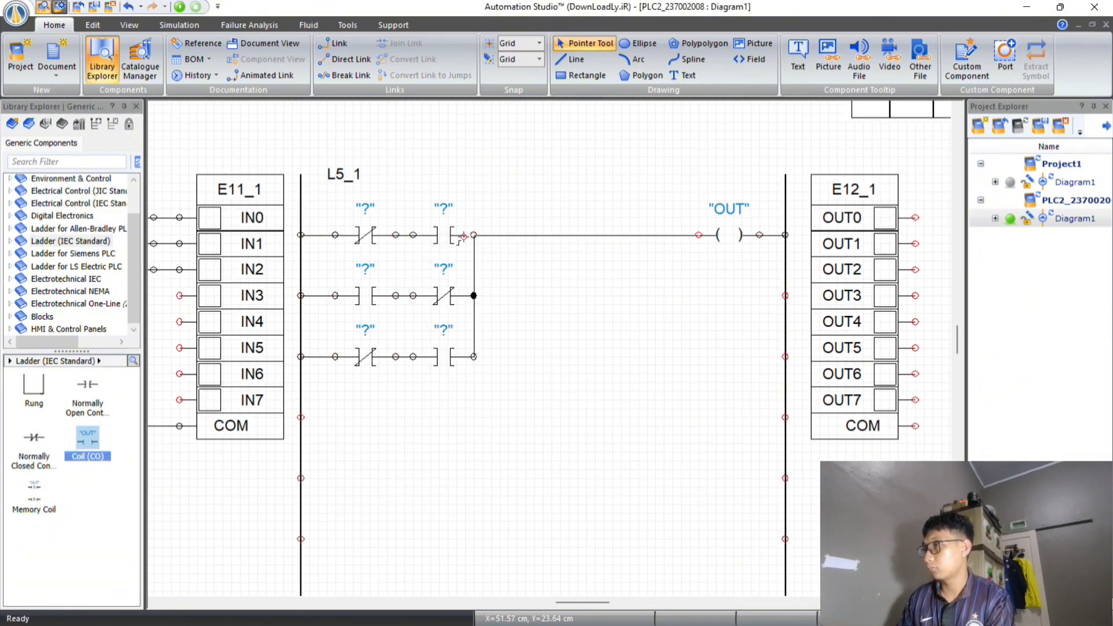
Assign E11_1.IN0 to the first contact in each of L5_1's three rows.
left_click(365, 235)
scroll(458, 191, "down", 2)
scroll(557, 286, "right", 3)
double_click(224, 221)
scroll(614, 237, "down", 10)
double_click(614, 239)
double_click(224, 261)
scroll(620, 320, "down", 10)
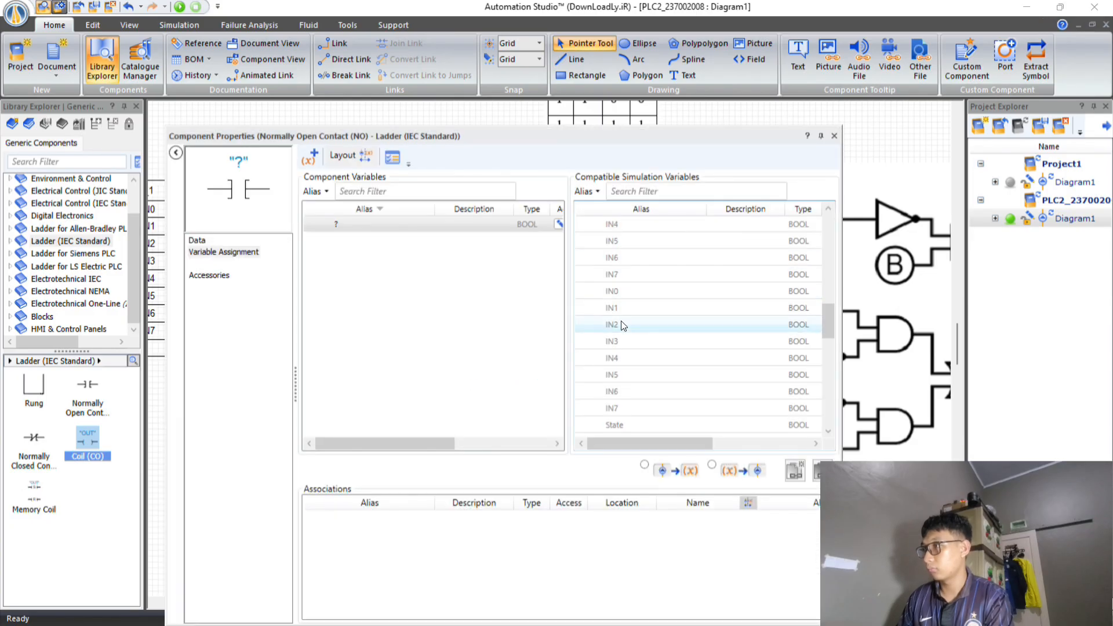
double_click(225, 301)
scroll(641, 312, "down", 10)
double_click(642, 313)
Assign E11_1 input variables to the second contact in each of L5_1's three rows.
double_click(387, 265)
double_click(690, 323)
double_click(275, 305)
double_click(685, 308)
double_click(336, 305)
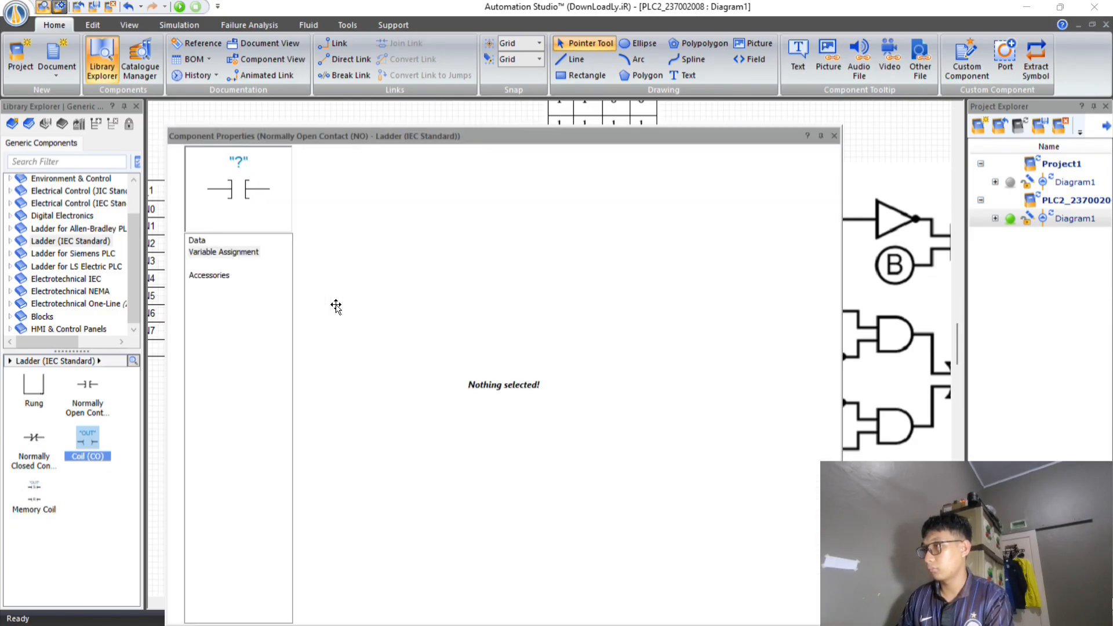
scroll(684, 278, "down", 10)
double_click(683, 258)
left_click(834, 136)
scroll(575, 173, "down", 2)
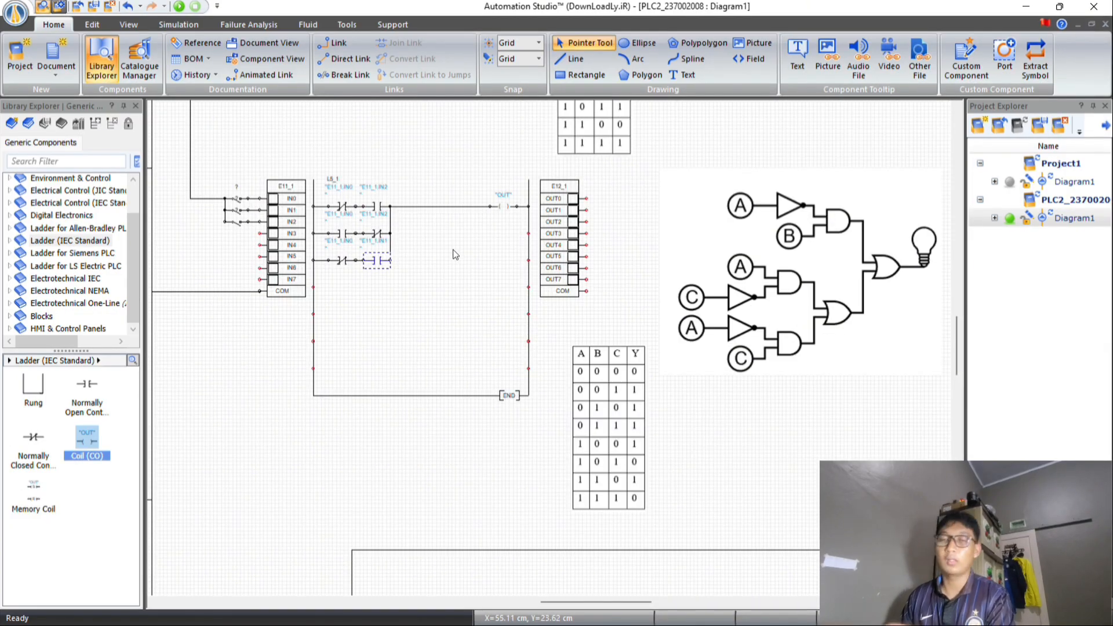
Start the simulation and switch E11_1's IN1 and IN2 through truth-table rows 001, 010 and 011 with IN0 off.
scroll(452, 248, "up", 1)
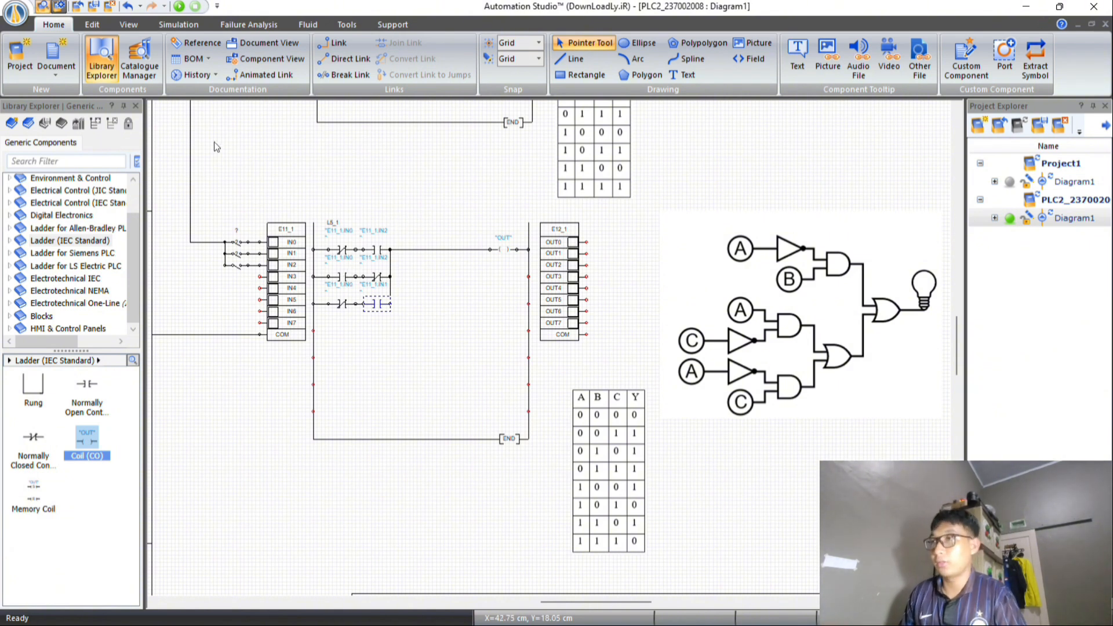
left_click(179, 5)
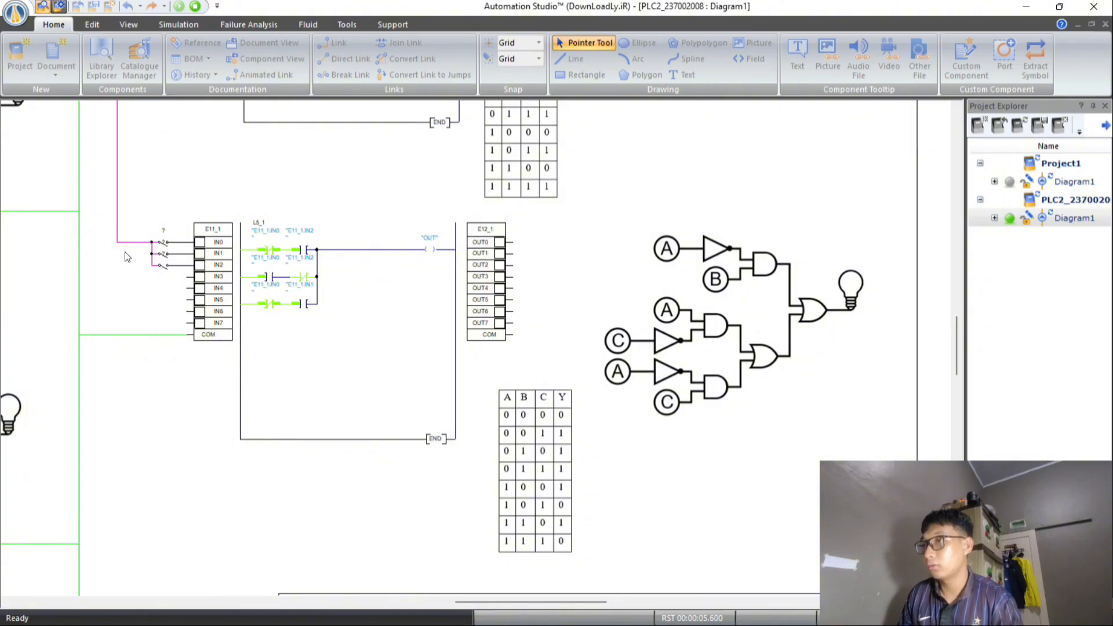
left_click(161, 272)
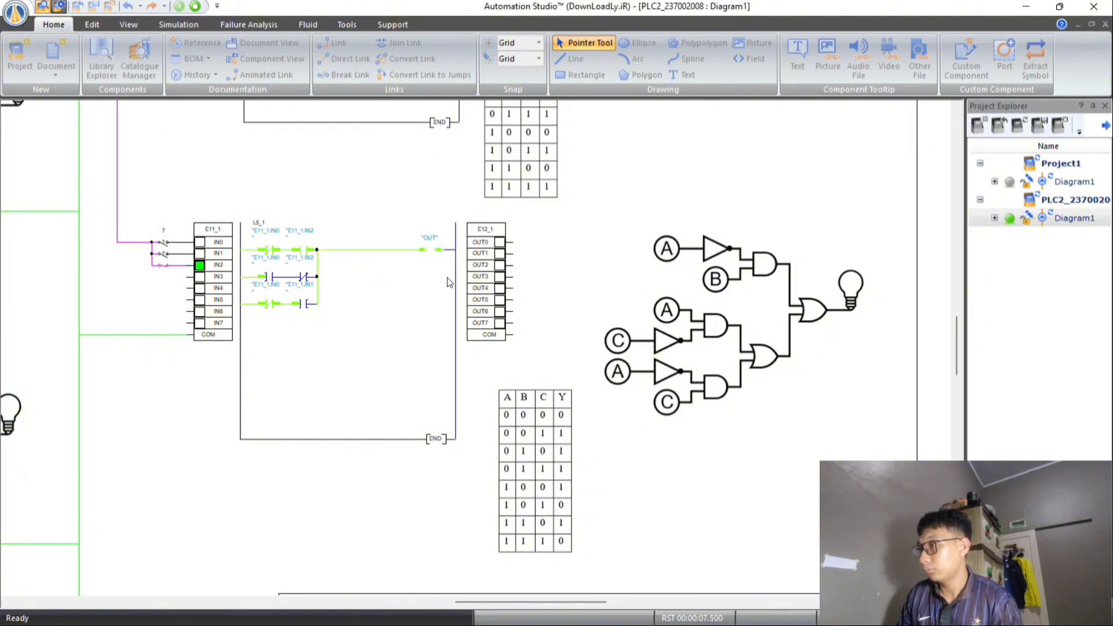
left_click(164, 270)
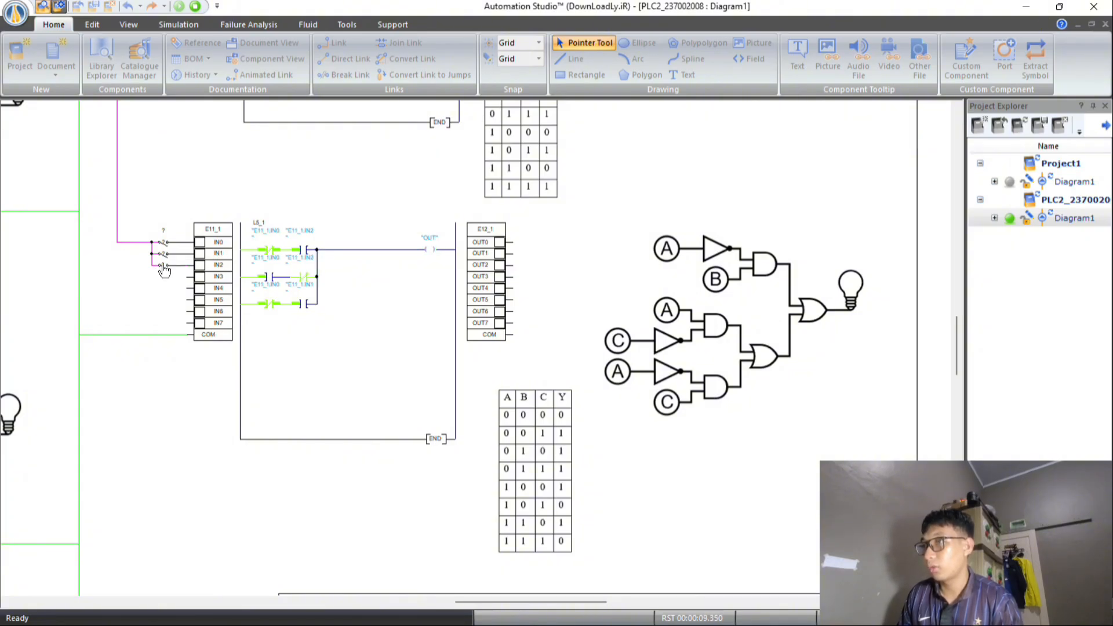
left_click(162, 254)
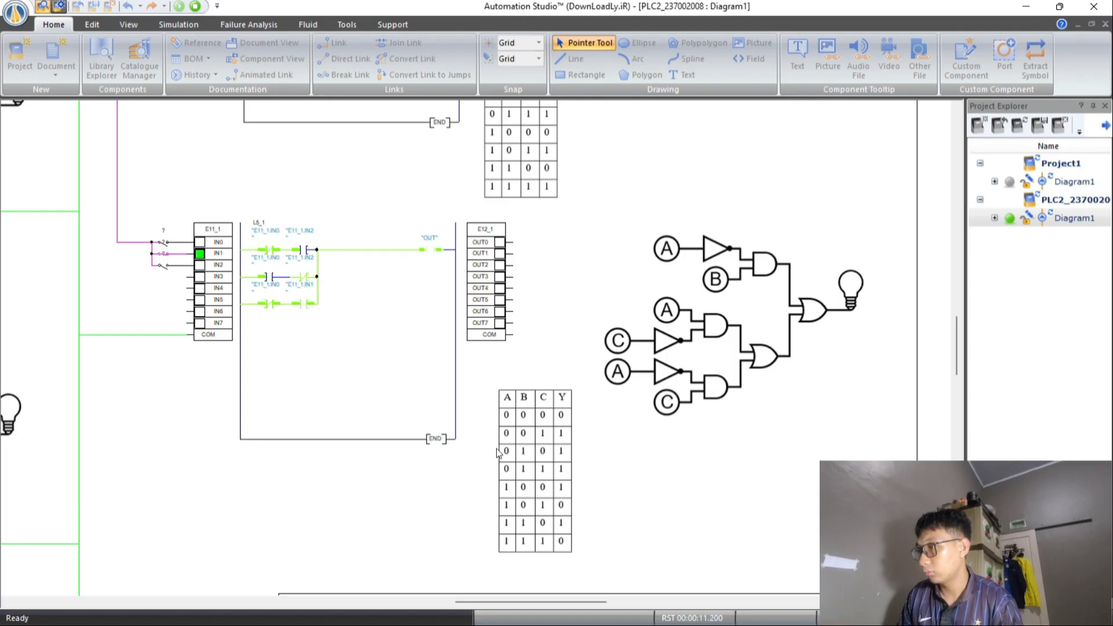
left_click(163, 270)
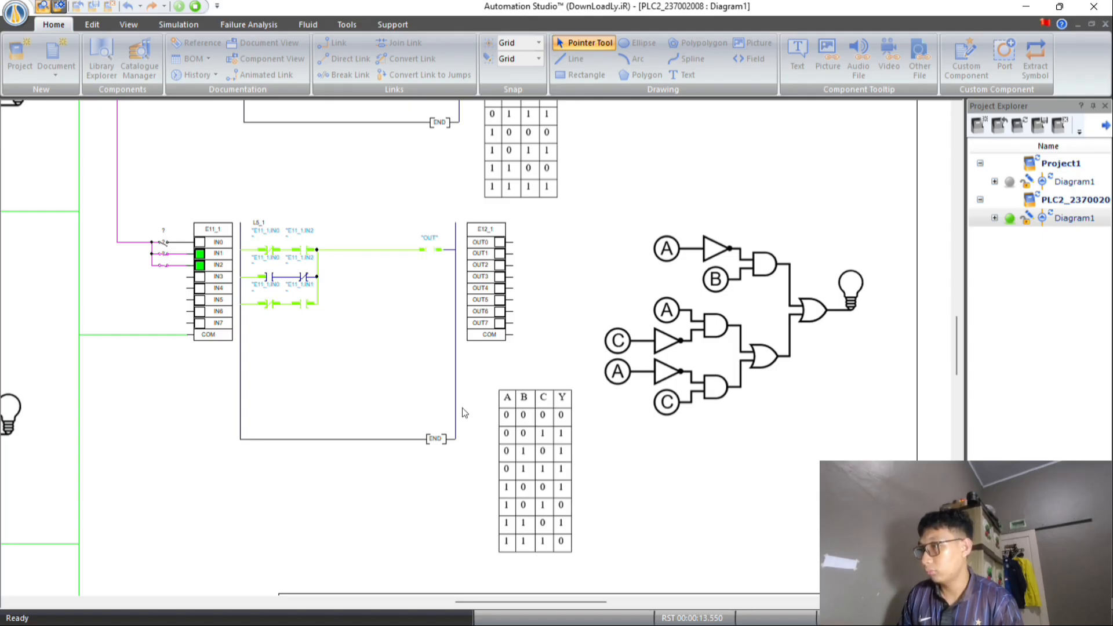
Turn on E11_1's IN0 switch and test L5_1 with the input combinations 100, 101, 110 and 111.
left_click(163, 243)
left_click(162, 252)
left_click(164, 265)
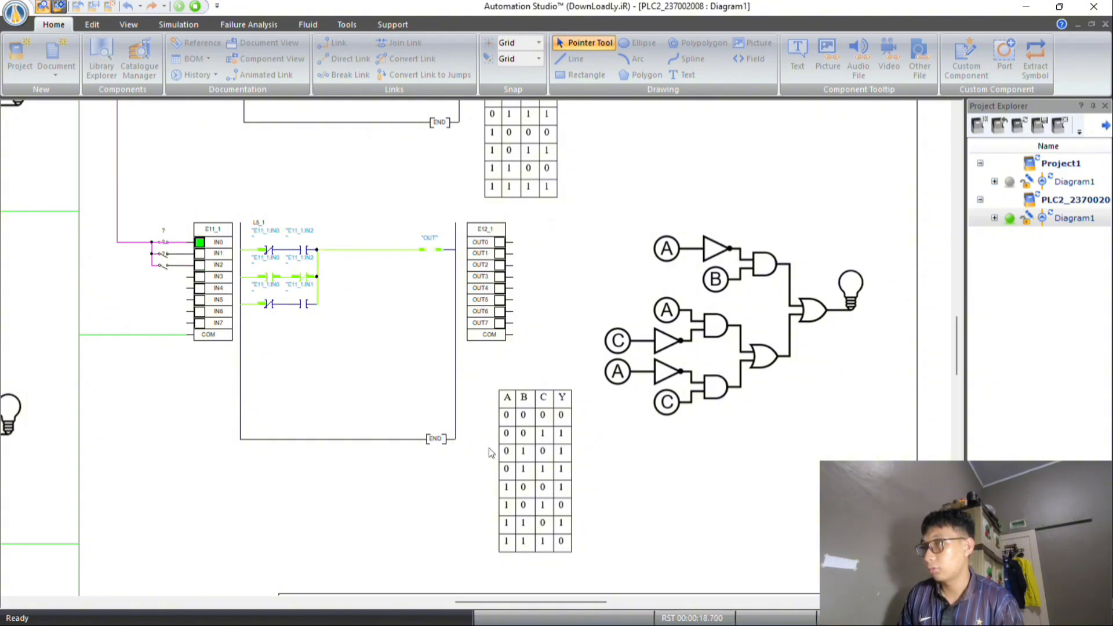
left_click(160, 268)
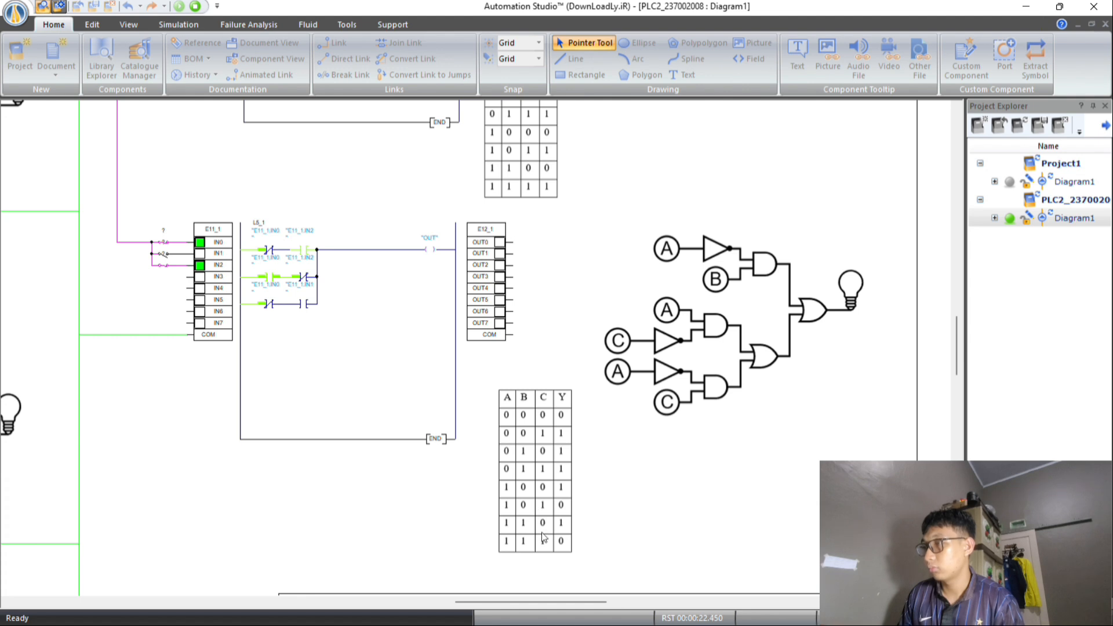
left_click(162, 265)
left_click(163, 254)
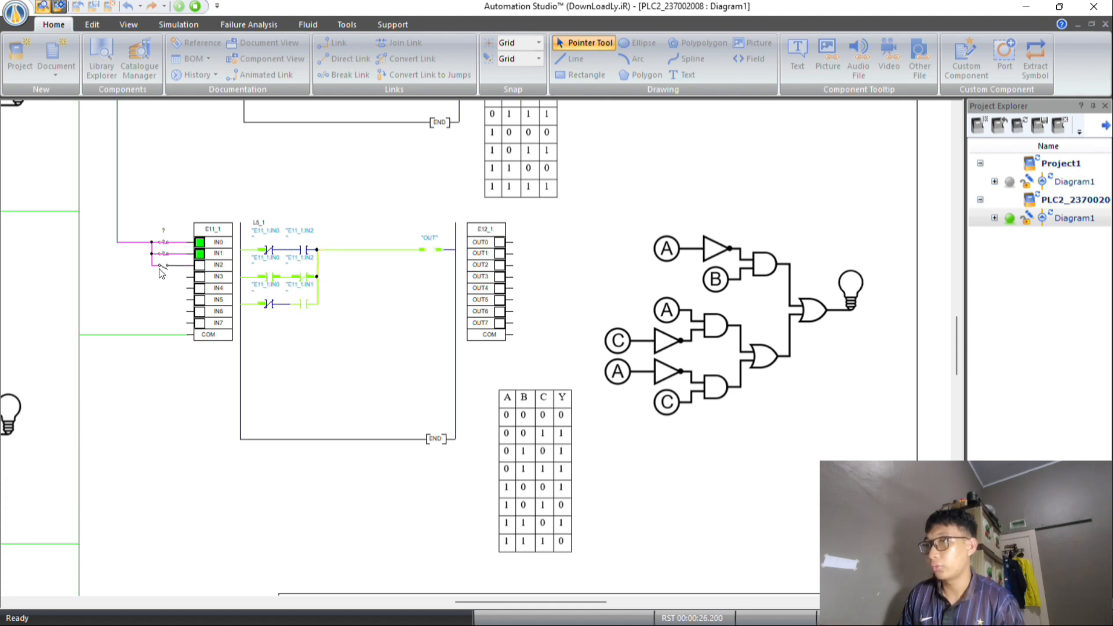
left_click(161, 268)
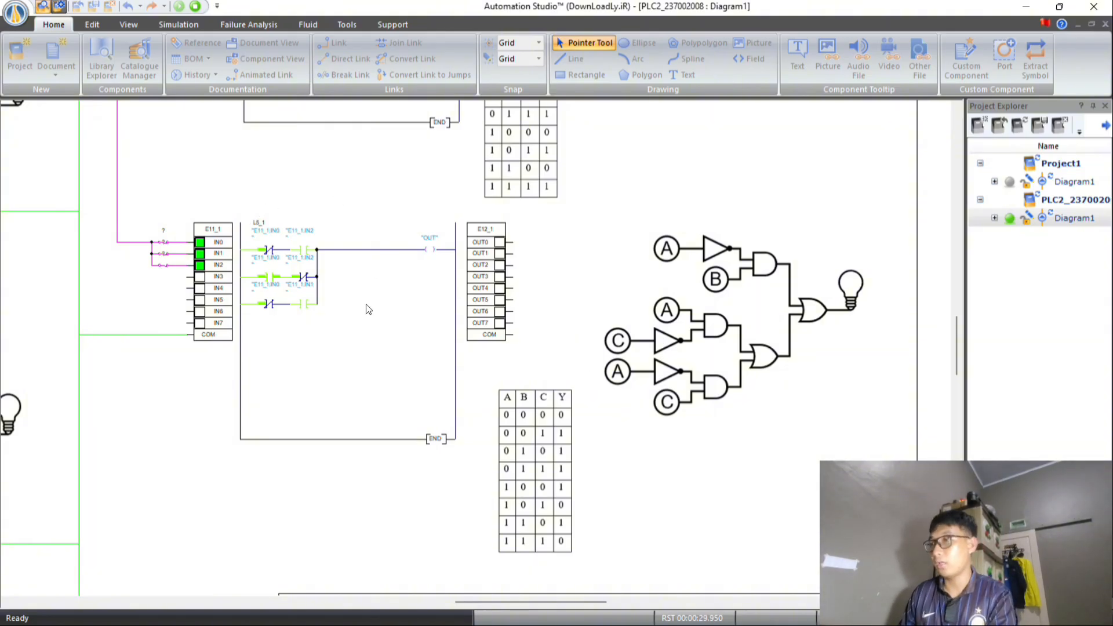
Examine all five simulated ladder diagrams, L1_1 through L5_1, together with their gate circuits and truth tables on the sheet.
scroll(321, 209, "down", 2)
scroll(309, 204, "down", 1)
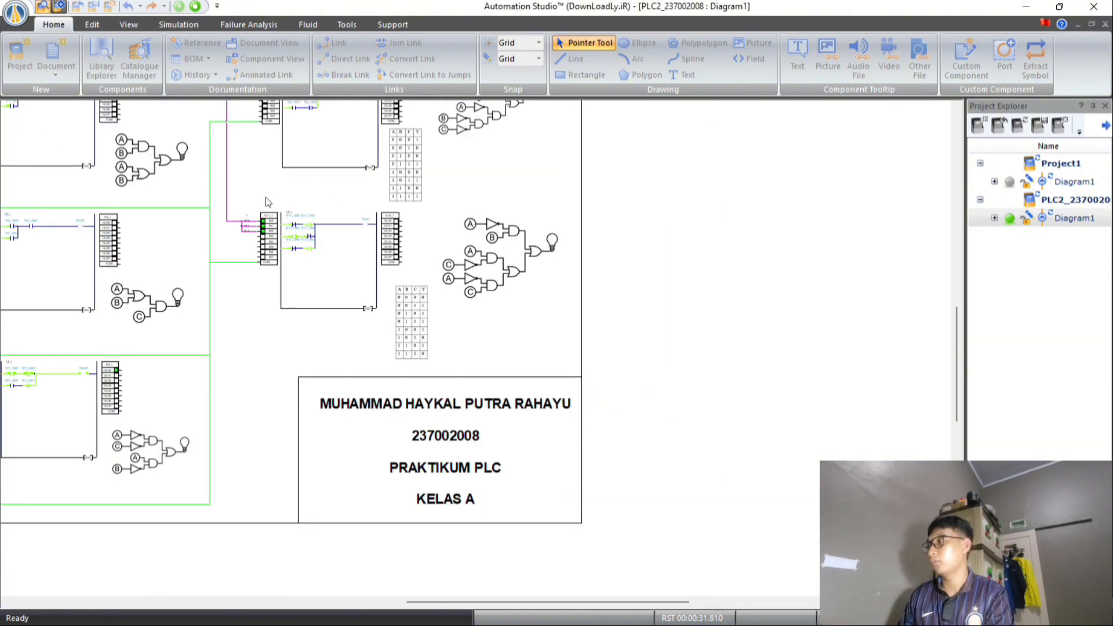
key("Left")
key("Left")
key("Left")
key("Left")
scroll(234, 193, "left", 3)
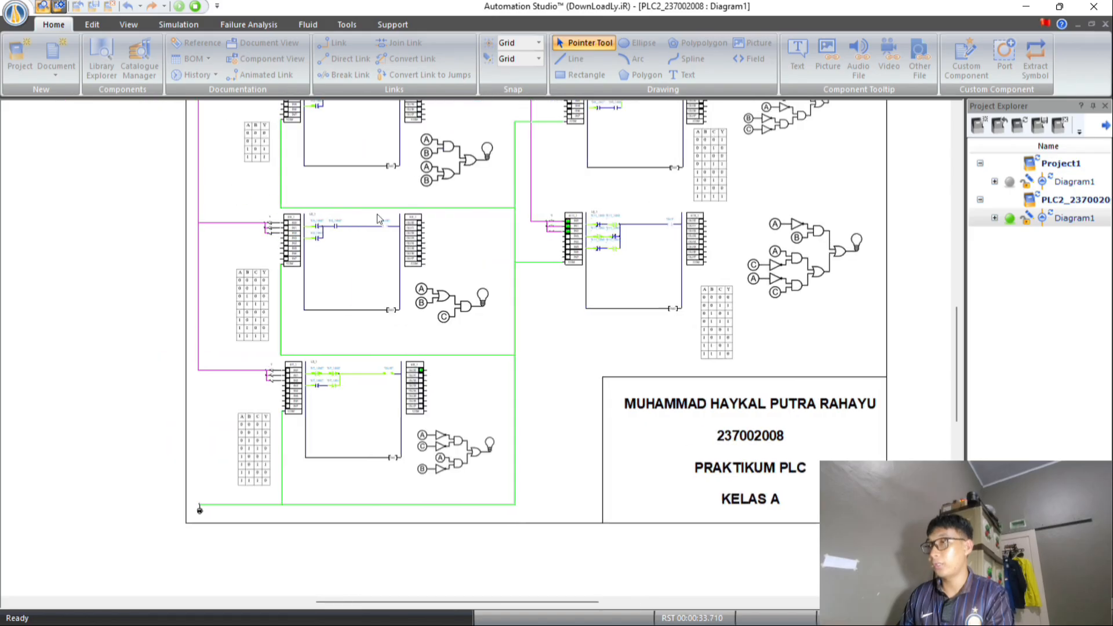
scroll(400, 220, "up", 3)
scroll(403, 221, "down", 2)
scroll(401, 220, "up", 2)
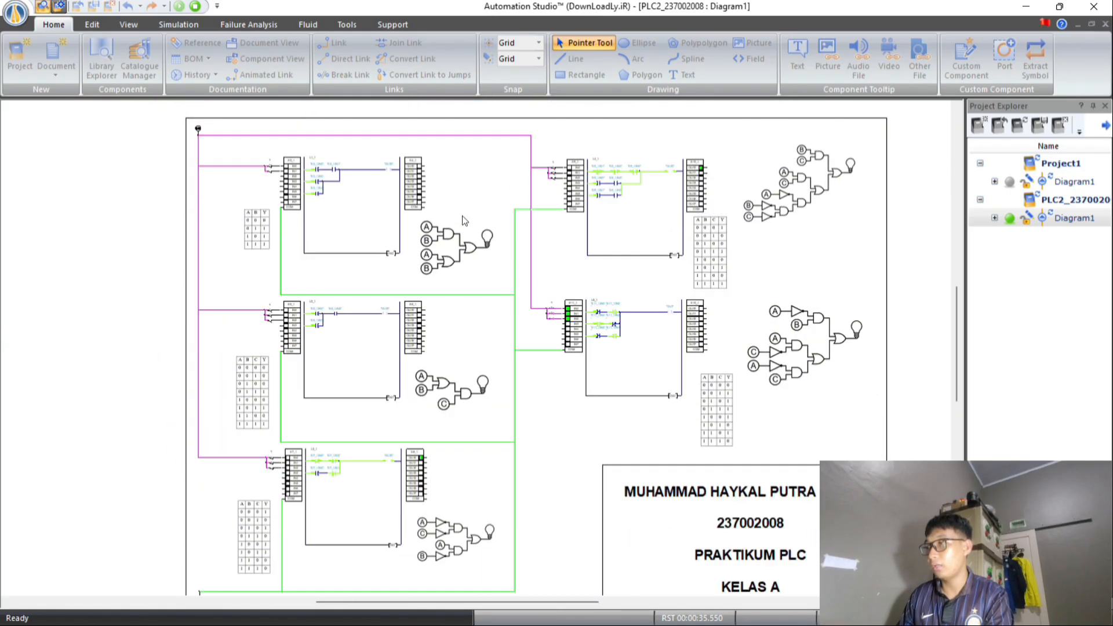
scroll(525, 229, "down", 2)
scroll(441, 230, "up", 1)
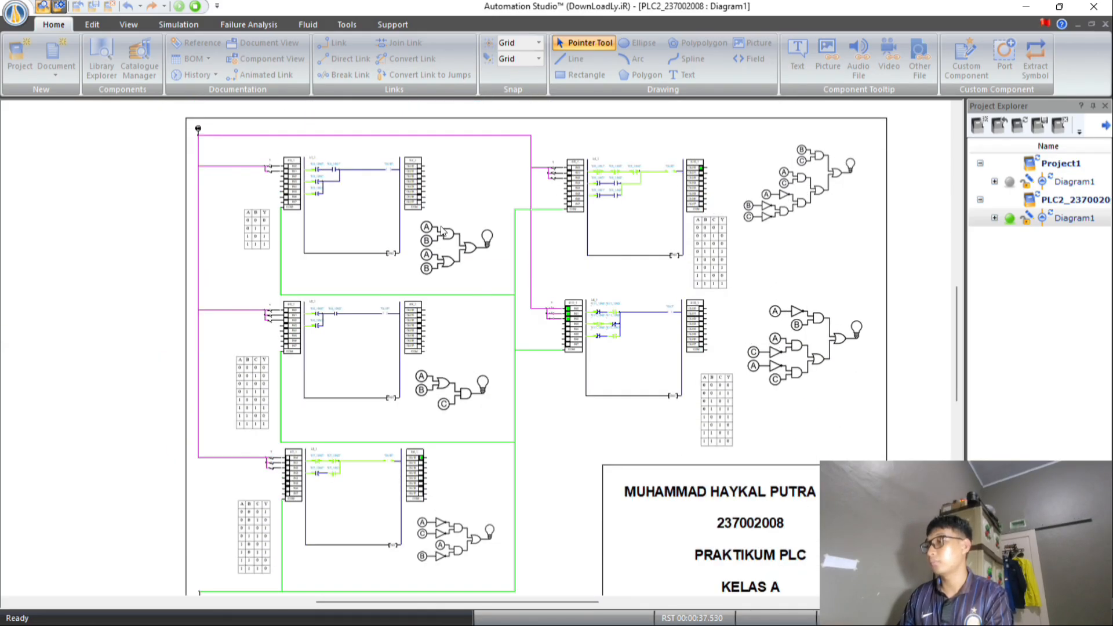
scroll(443, 229, "down", 1)
scroll(443, 230, "up", 1)
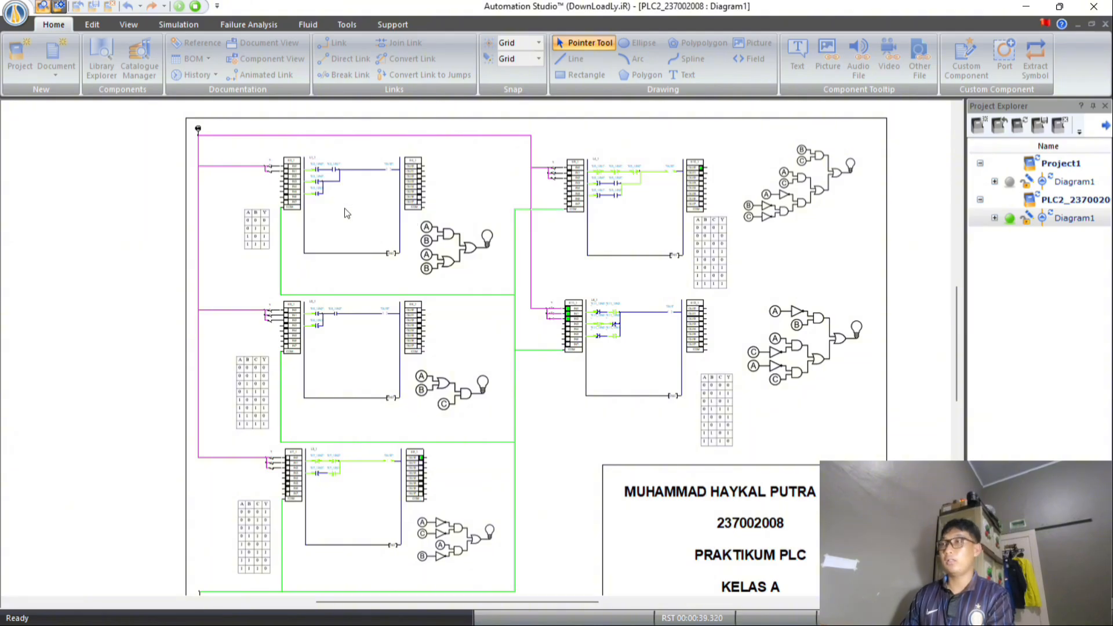